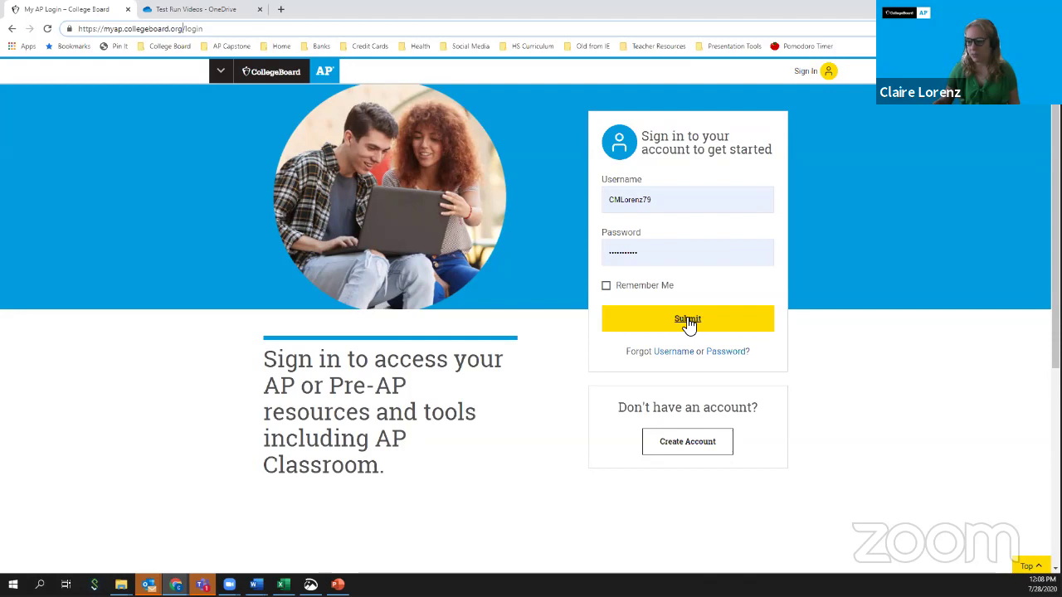
Sign in to the AP account and look over the first course cards on the AP Central home page.
{"action": "left_click", "coordinate": [688, 322]}
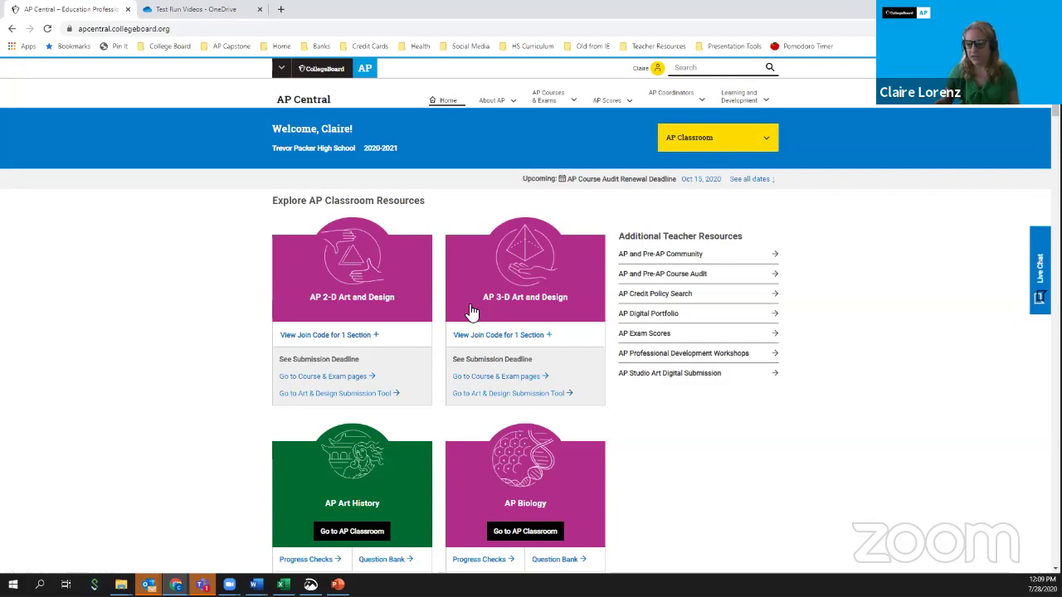
{"action": "scroll", "coordinate": [470, 310], "scroll_direction": "down", "scroll_amount": 3}
{"action": "scroll", "coordinate": [374, 282], "scroll_direction": "down", "scroll_amount": 1}
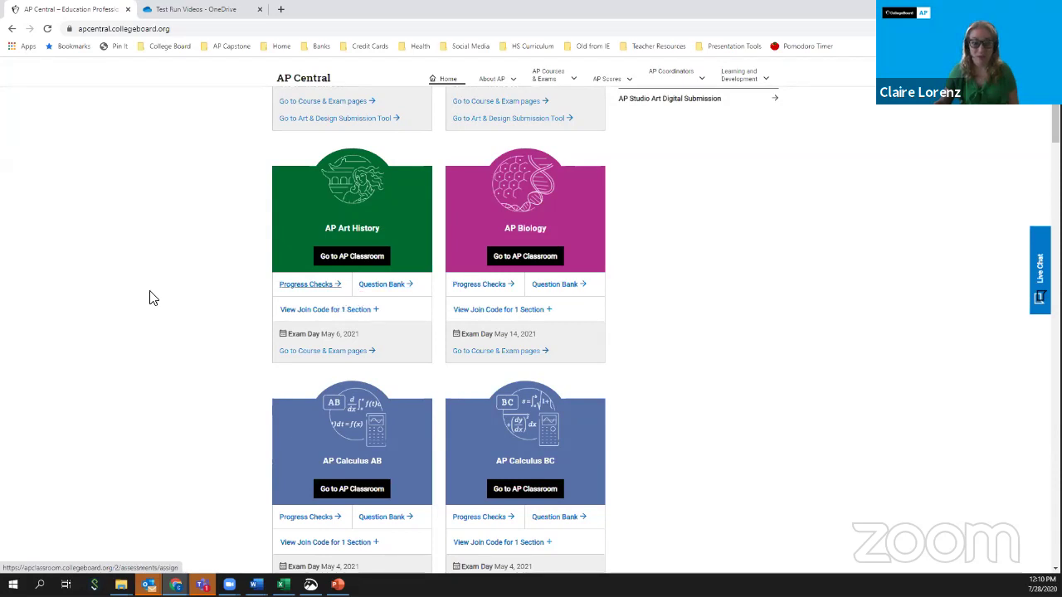
{"action": "scroll", "coordinate": [143, 315], "scroll_direction": "up", "scroll_amount": 3}
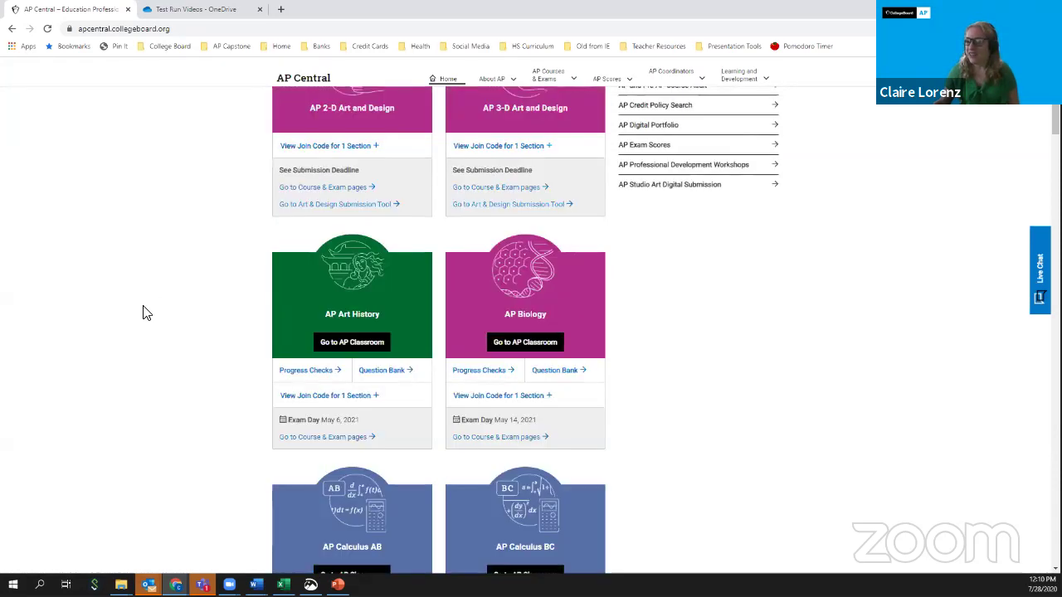
{"action": "scroll", "coordinate": [753, 254], "scroll_direction": "up", "scroll_amount": 1}
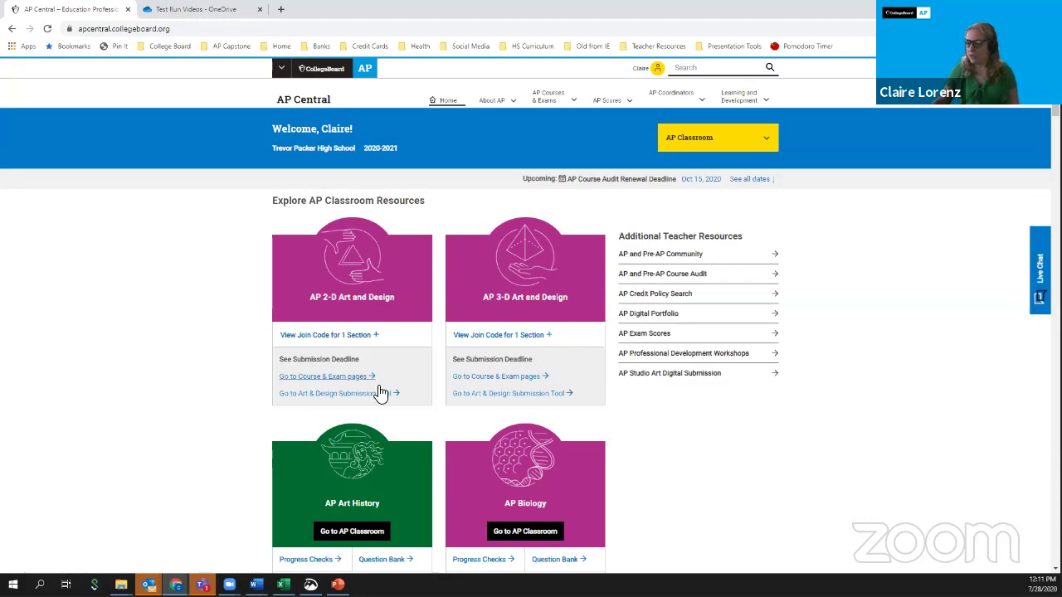
Open AP Classroom for the AP United States History course from its course card.
{"action": "scroll", "coordinate": [374, 386], "scroll_direction": "down", "scroll_amount": 3}
{"action": "scroll", "coordinate": [365, 388], "scroll_direction": "down", "scroll_amount": 18}
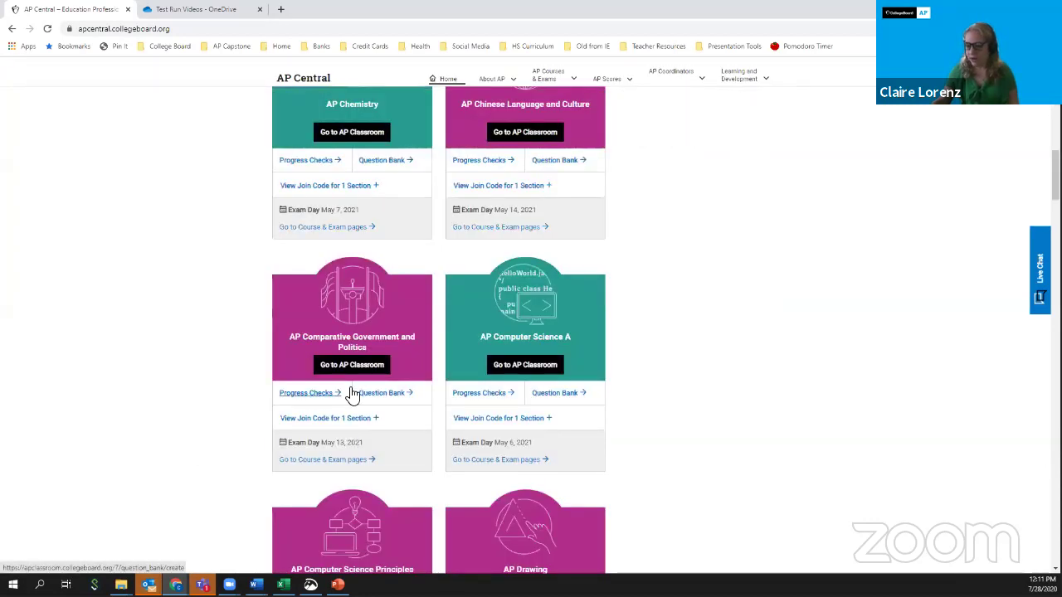
{"action": "scroll", "coordinate": [349, 393], "scroll_direction": "down", "scroll_amount": 15}
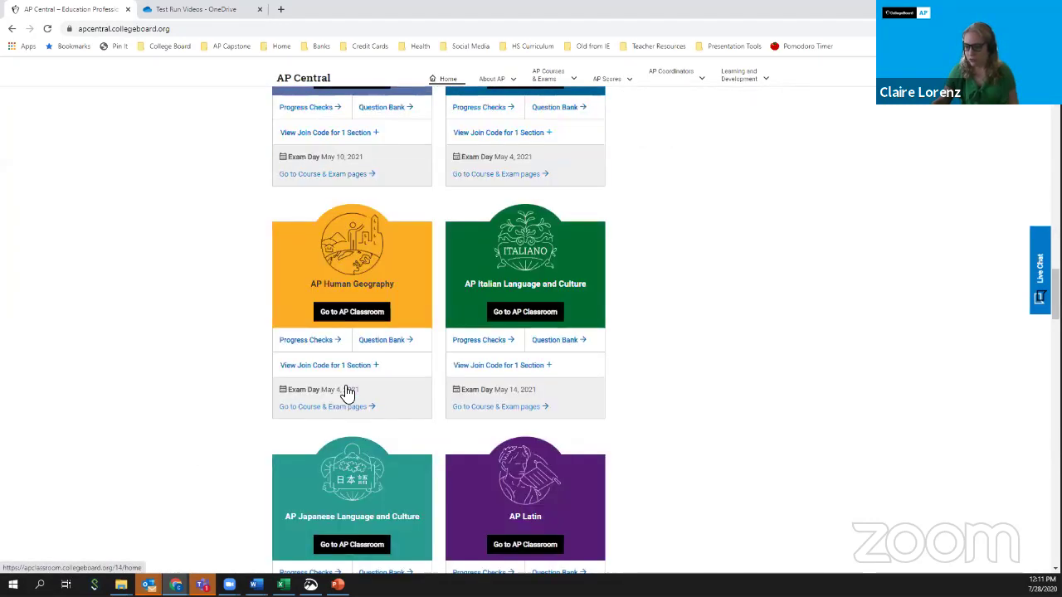
{"action": "scroll", "coordinate": [347, 395], "scroll_direction": "down", "scroll_amount": 13}
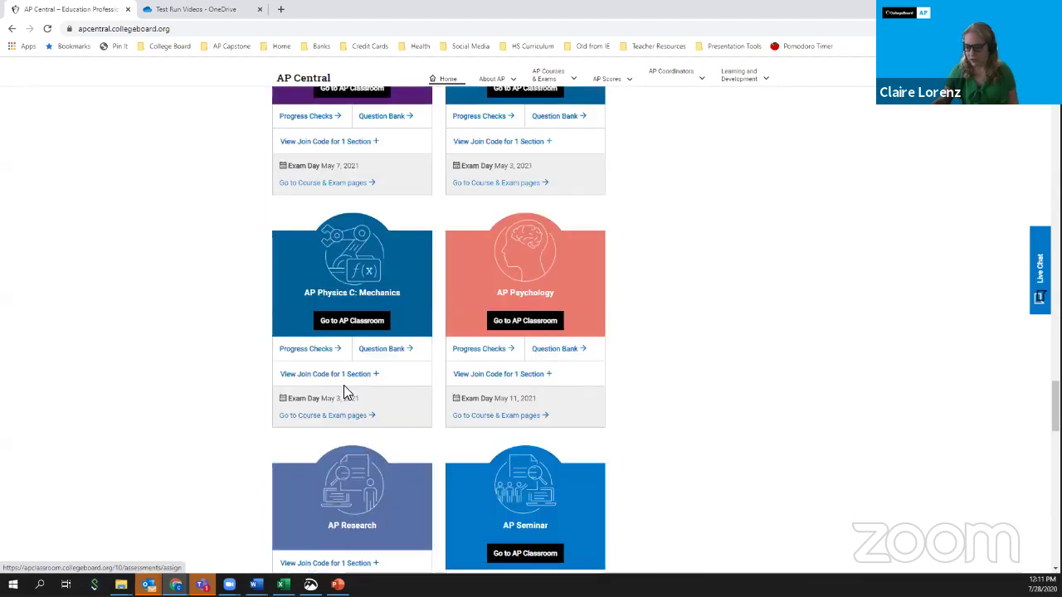
{"action": "scroll", "coordinate": [347, 400], "scroll_direction": "down", "scroll_amount": 3}
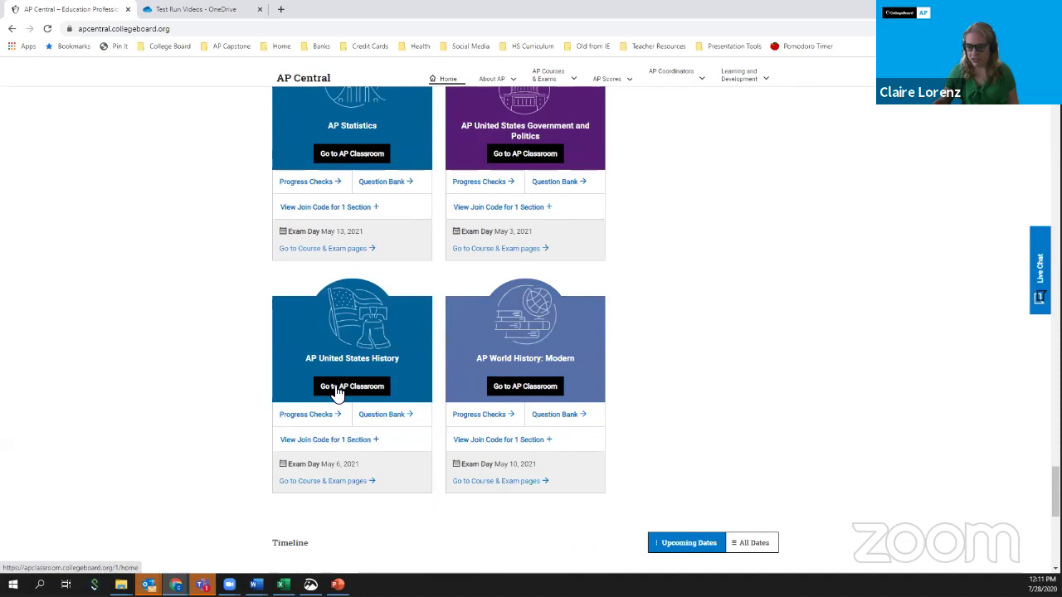
{"action": "left_click", "coordinate": [339, 394]}
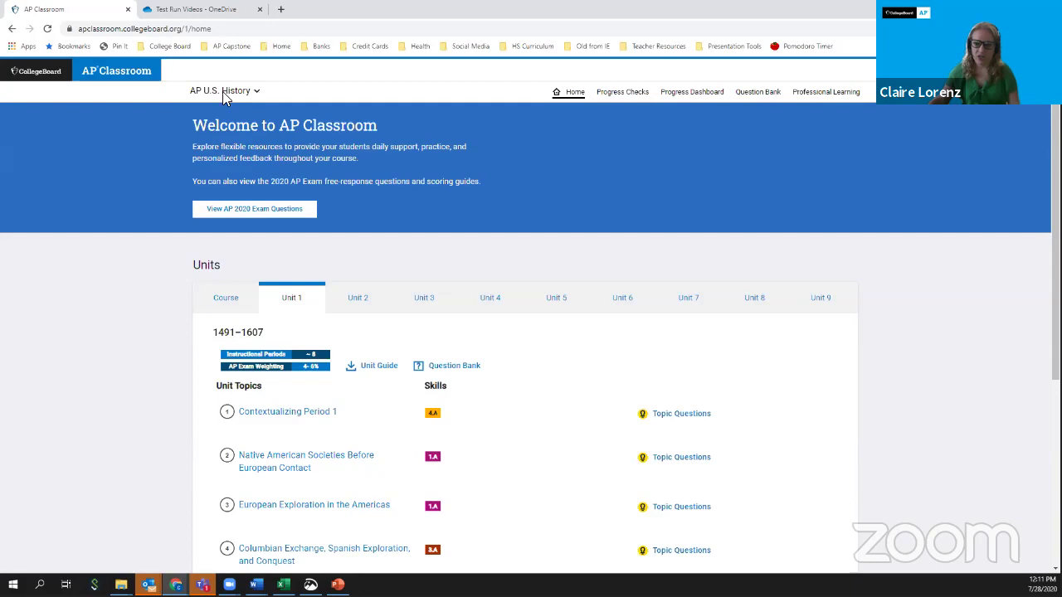
View the list of other available AP courses, and open the Unit Guide for Unit 1.
{"action": "left_click", "coordinate": [256, 91]}
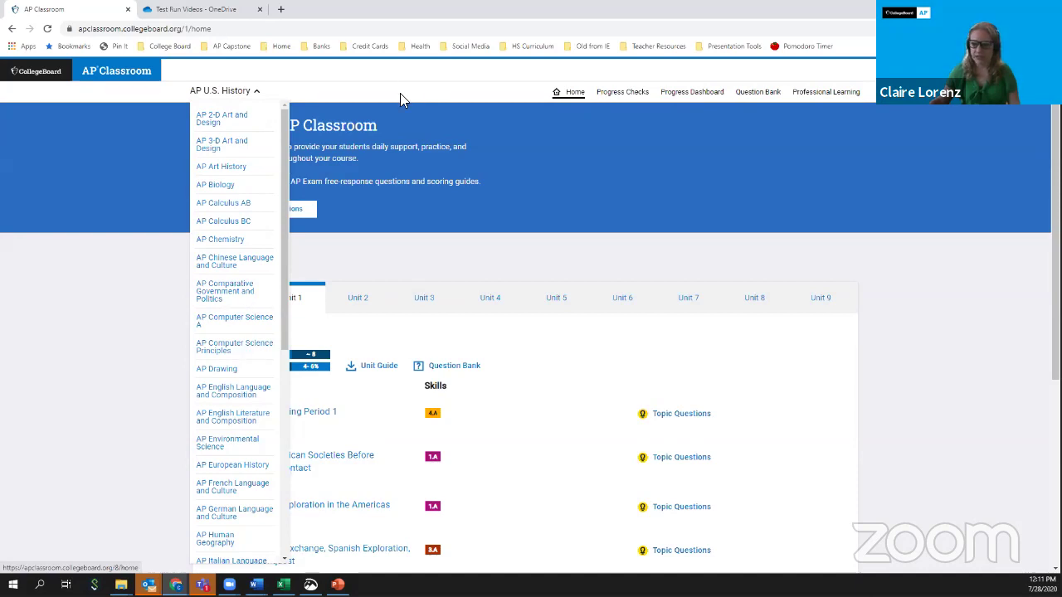
{"action": "left_click", "coordinate": [152, 211]}
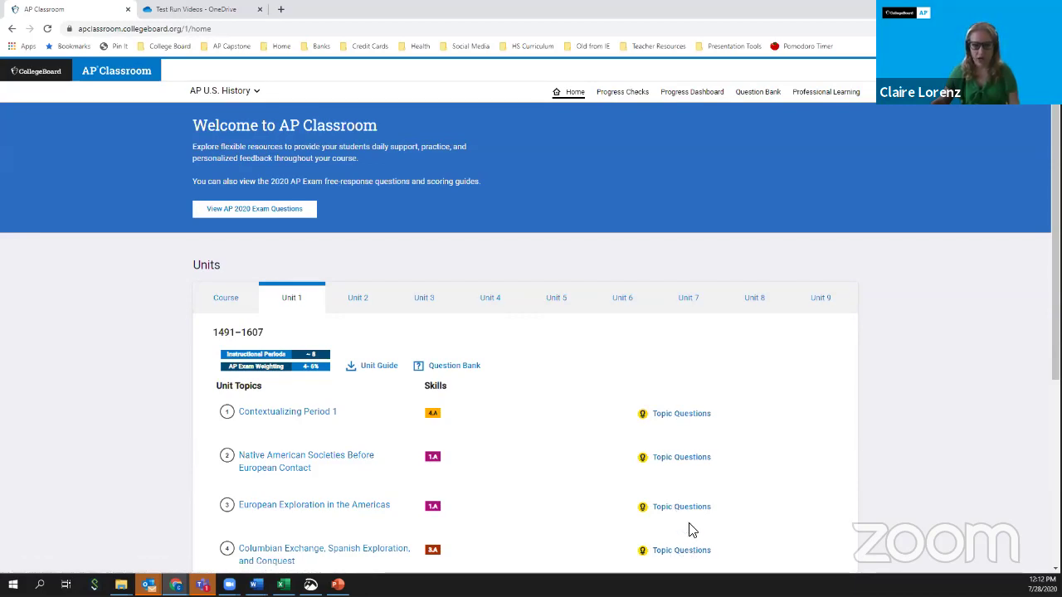
{"action": "scroll", "coordinate": [693, 531], "scroll_direction": "down", "scroll_amount": 2}
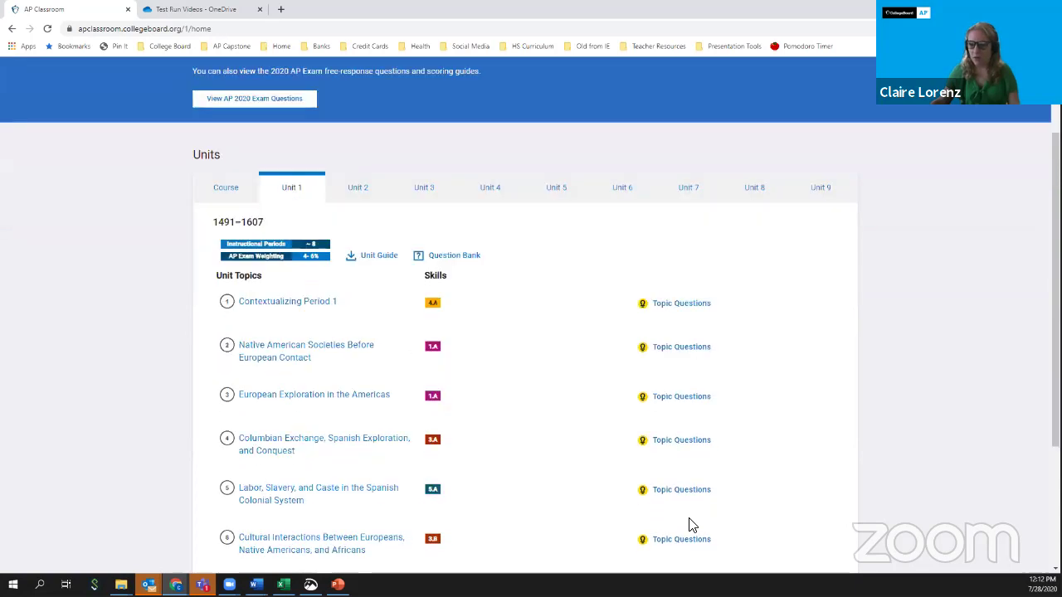
{"action": "scroll", "coordinate": [693, 522], "scroll_direction": "down", "scroll_amount": 1}
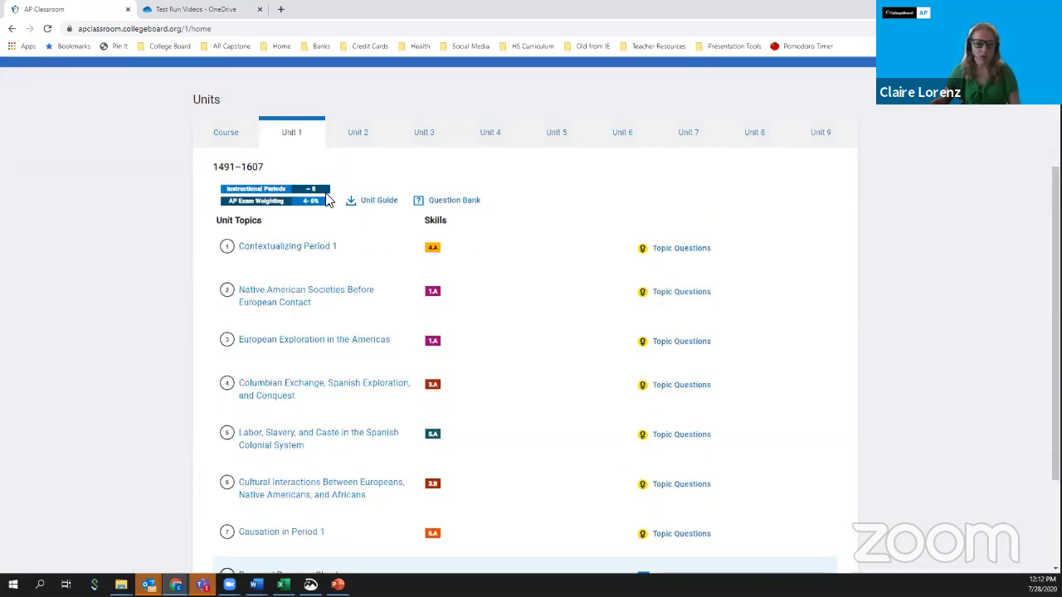
{"action": "left_click", "coordinate": [370, 205]}
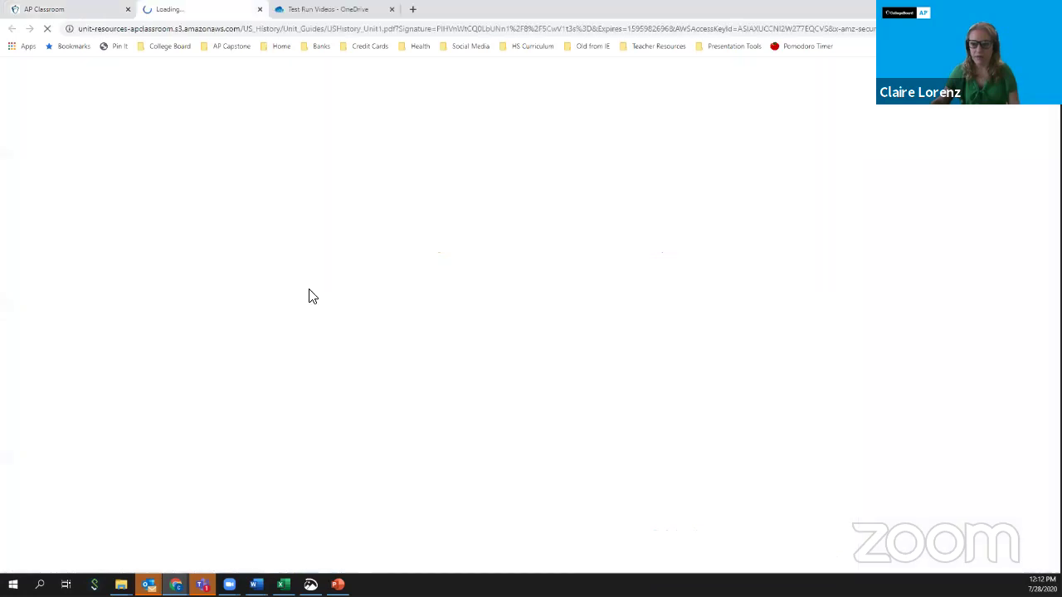
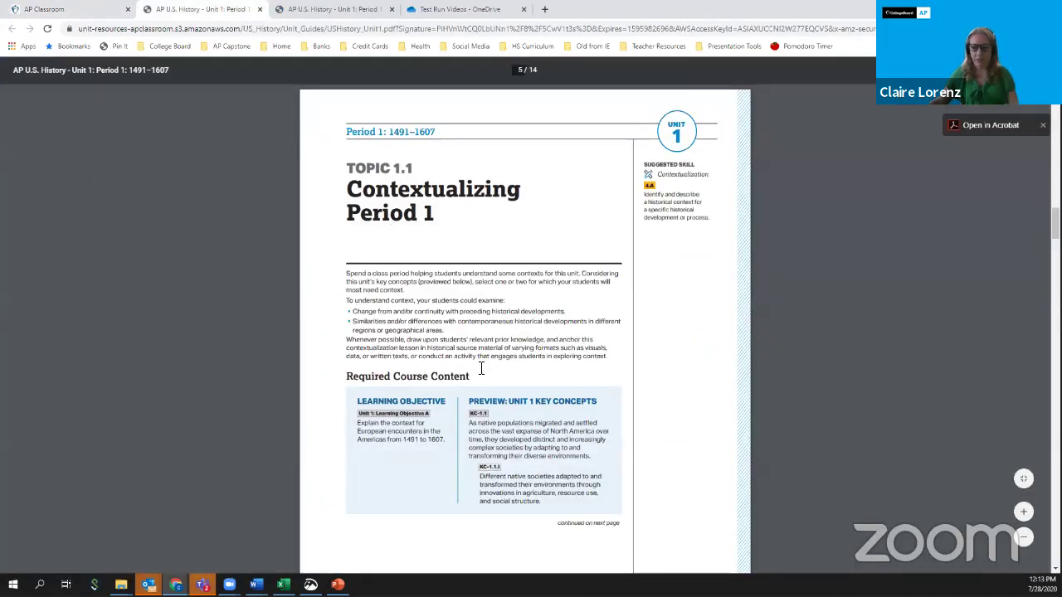
Enlarge the Unit 1 guide and read the Topic 1.1 and Topic 1.2 pages.
{"action": "left_click", "coordinate": [1024, 512]}
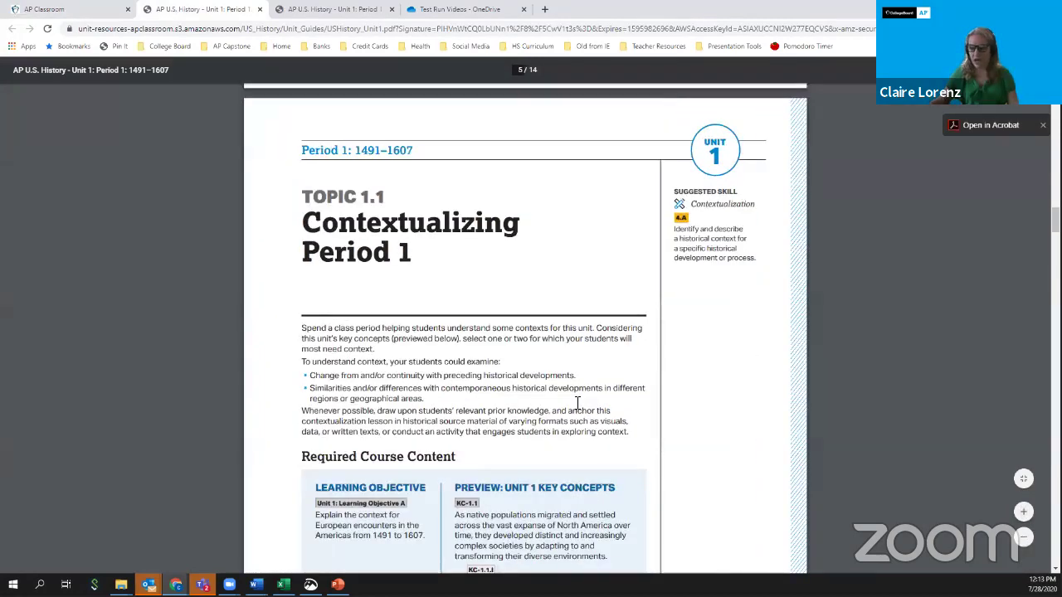
{"action": "scroll", "coordinate": [579, 404], "scroll_direction": "down", "scroll_amount": 2}
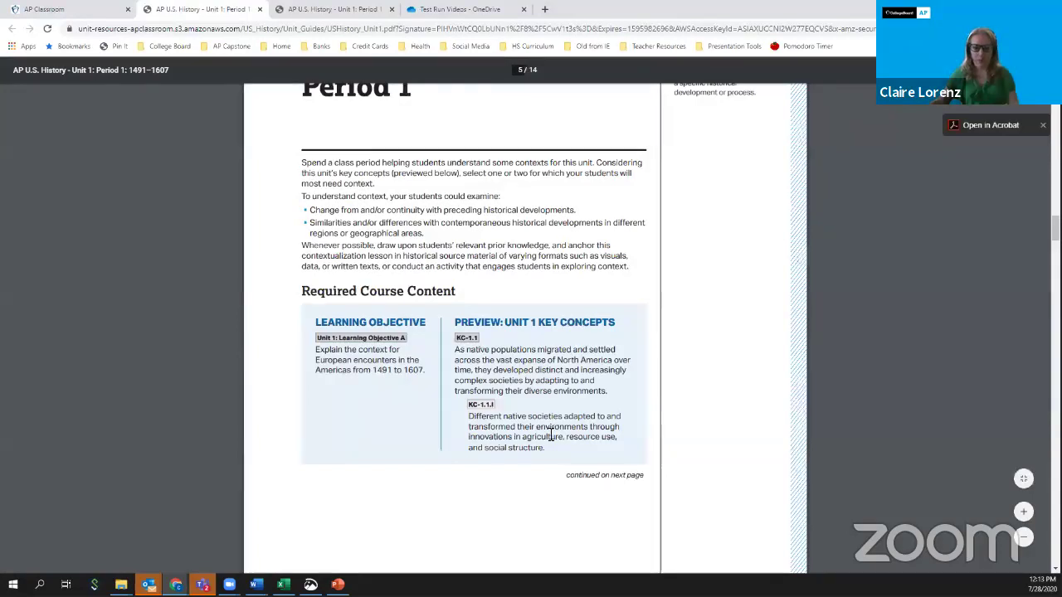
{"action": "scroll", "coordinate": [549, 436], "scroll_direction": "down", "scroll_amount": 3}
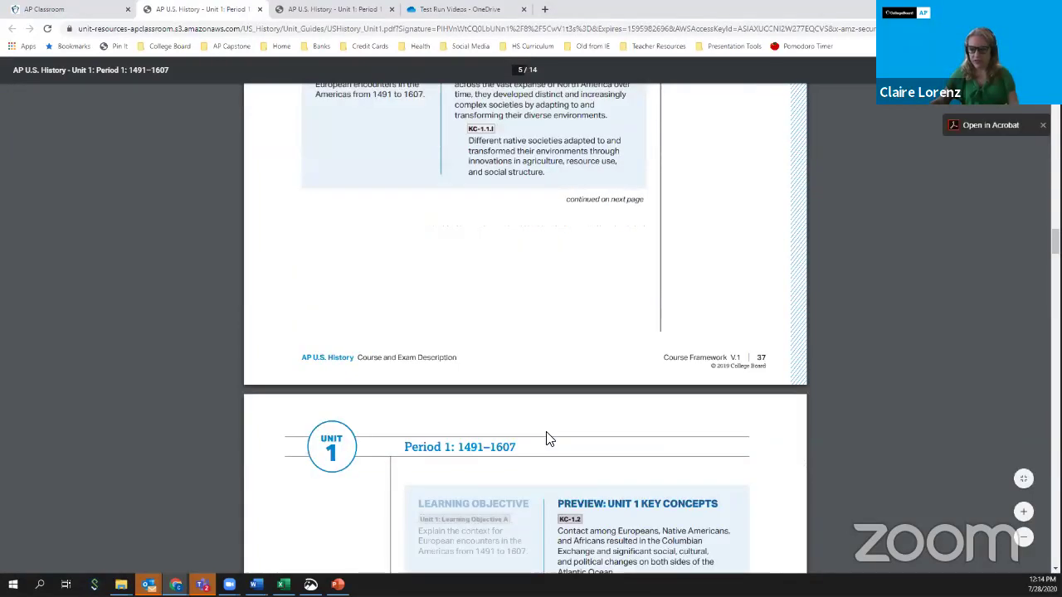
{"action": "scroll", "coordinate": [548, 435], "scroll_direction": "down", "scroll_amount": 8}
{"action": "scroll", "coordinate": [551, 425], "scroll_direction": "down", "scroll_amount": 6}
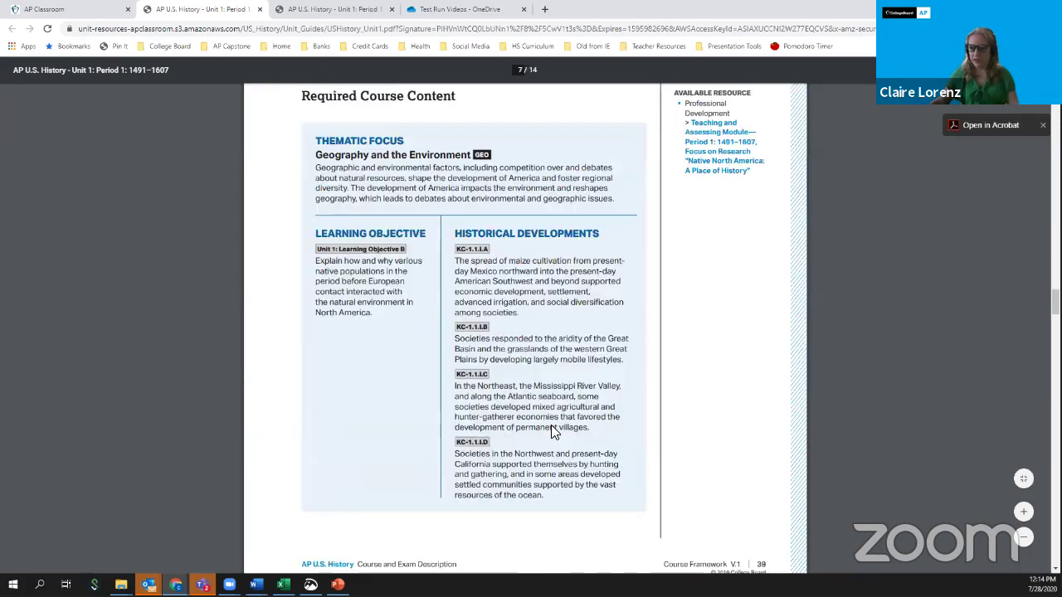
{"action": "scroll", "coordinate": [551, 425], "scroll_direction": "up", "scroll_amount": 2}
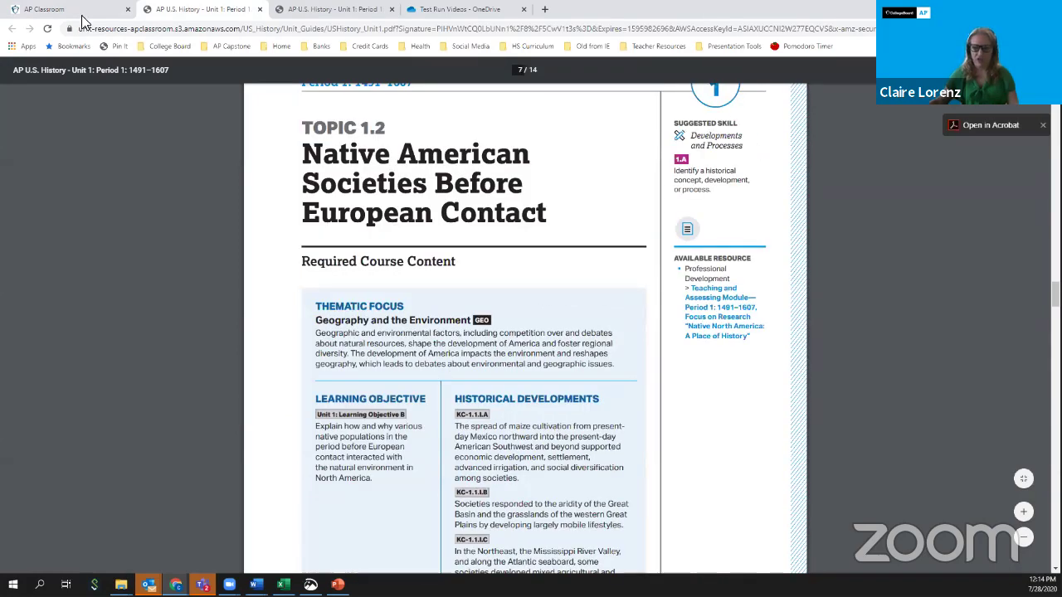
Return to the Unit 1 topic list and open the guide page for Native American Societies Before European Contact.
{"action": "key", "text": "ctrl+shift+Tab"}
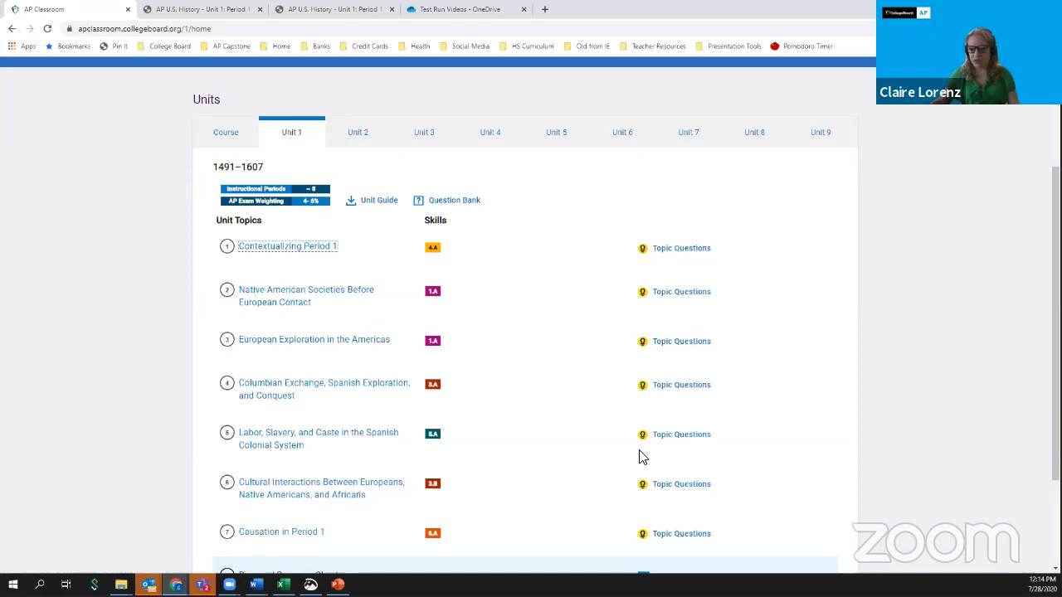
{"action": "scroll", "coordinate": [574, 419], "scroll_direction": "down", "scroll_amount": 1}
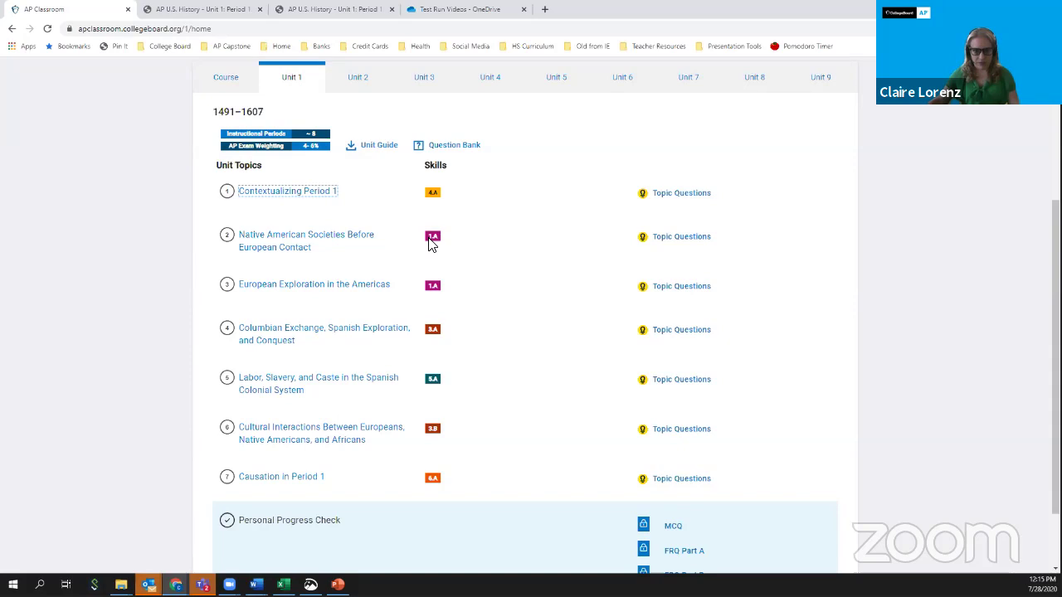
{"action": "left_click", "coordinate": [288, 248]}
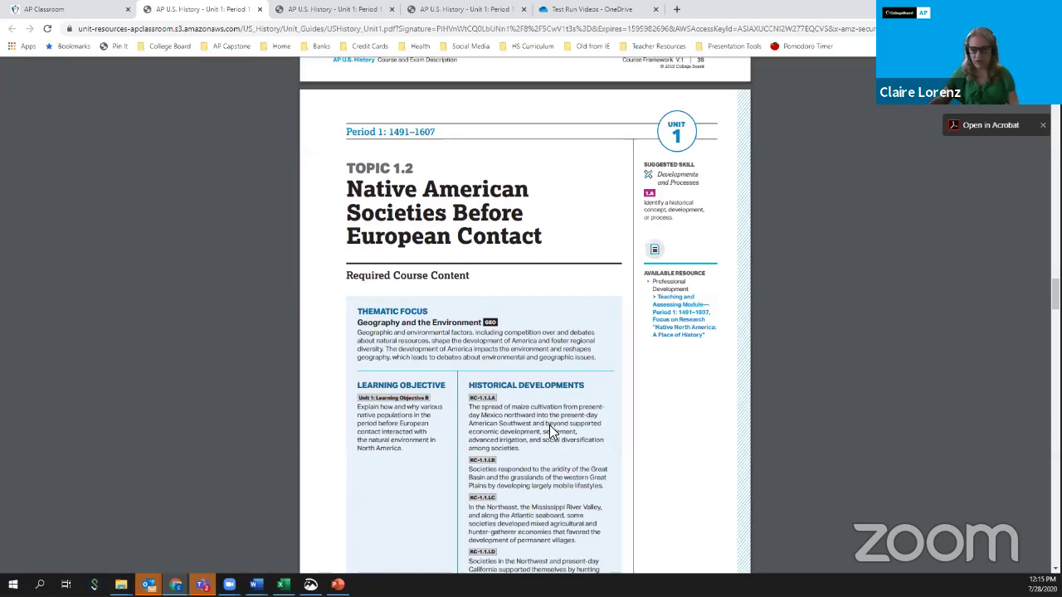
Go back to the Unit 1 topic list and read the skill 1.A description for Native American Societies Before European Contact.
{"action": "left_click", "coordinate": [89, 11]}
{"action": "left_click", "coordinate": [437, 238]}
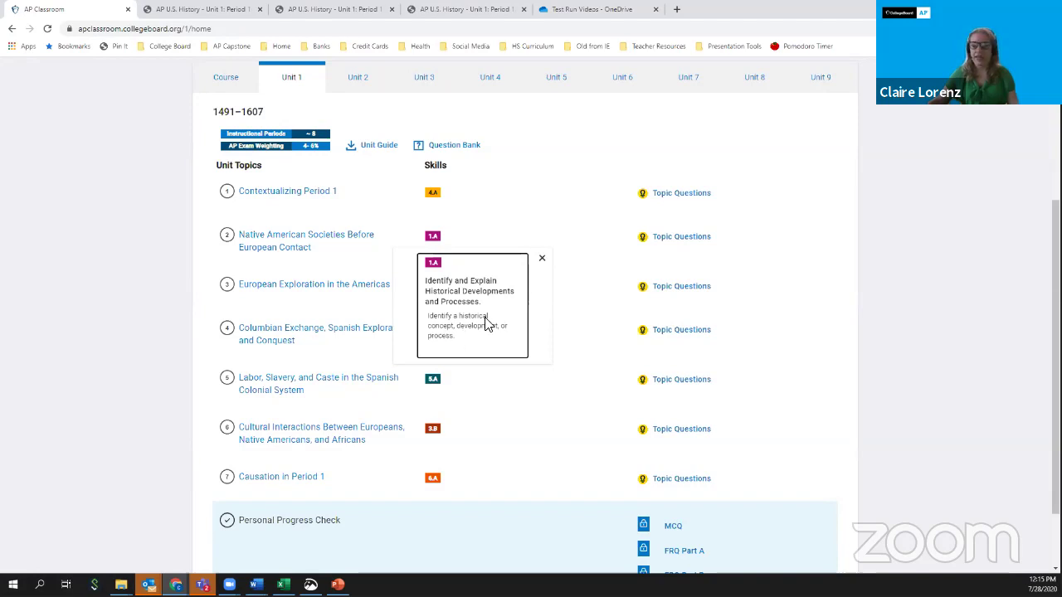
{"action": "left_click", "coordinate": [503, 214]}
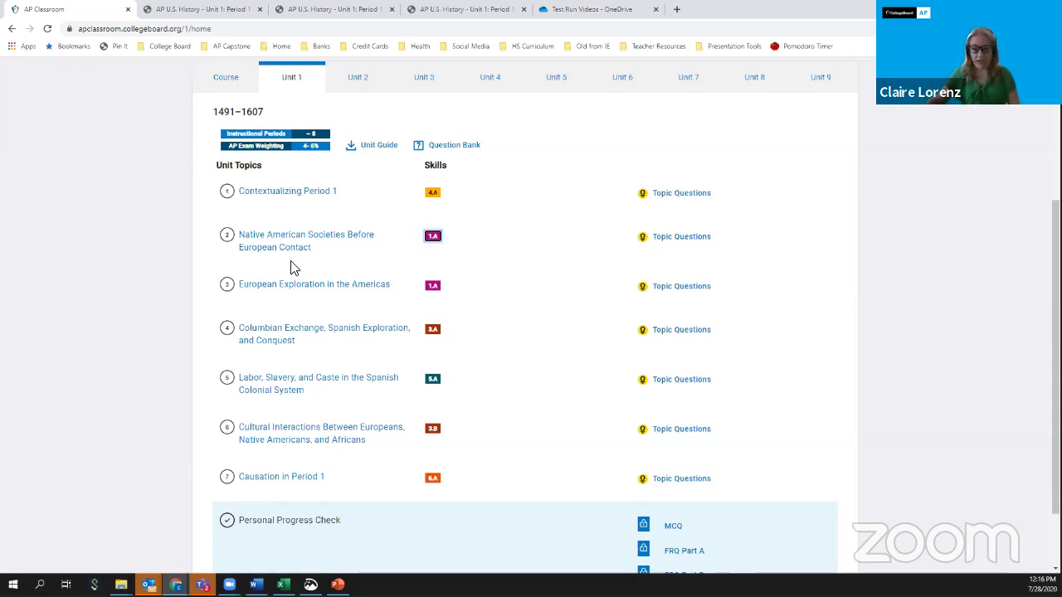
{"action": "left_click", "coordinate": [433, 237]}
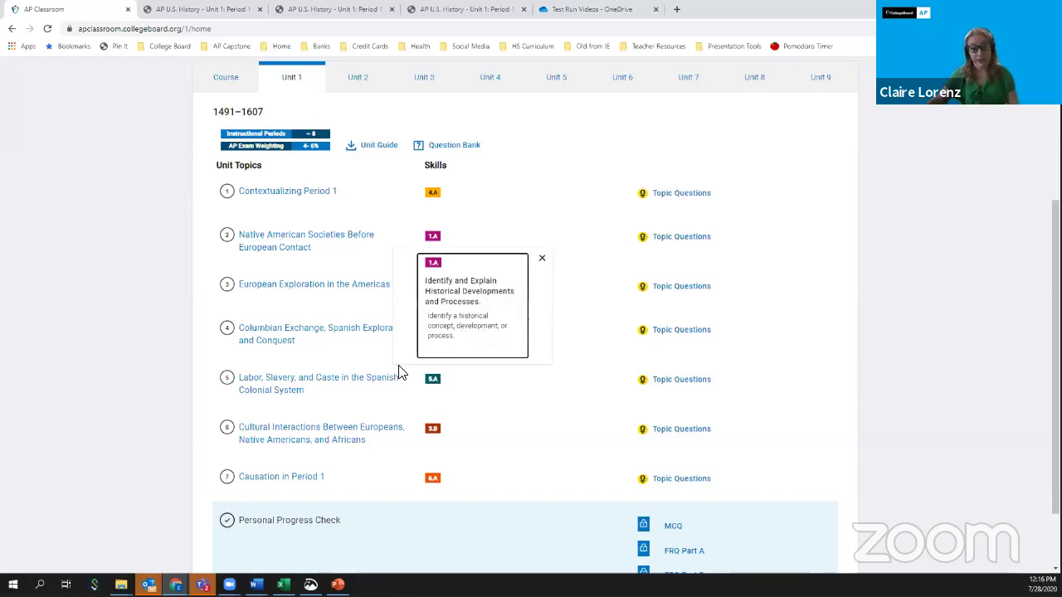
{"action": "key", "text": "Escape"}
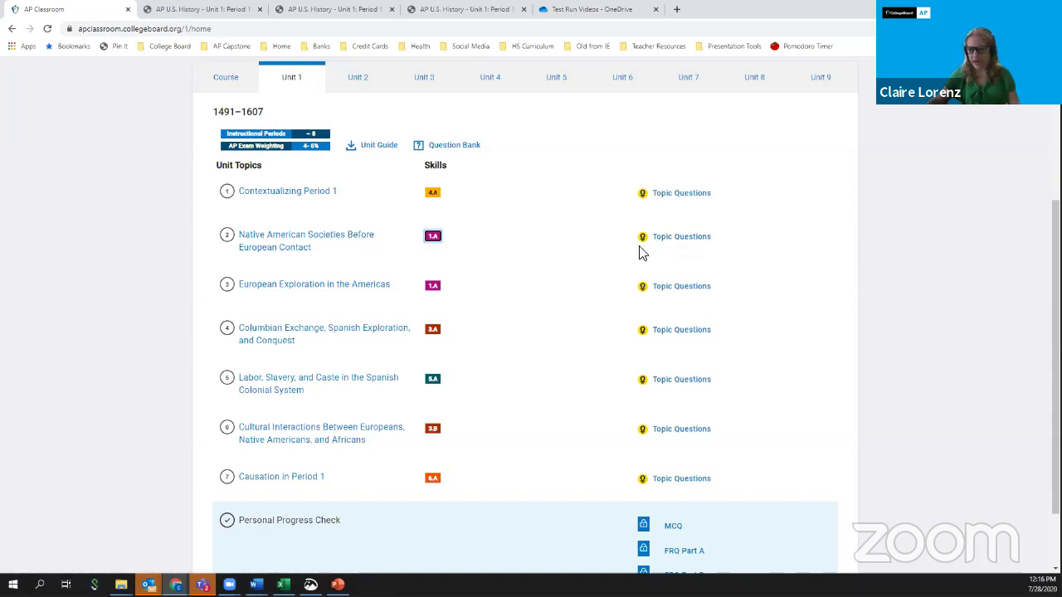
Open the topic questions for Native American Societies Before European Contact and check the Unit and Topic filter.
{"action": "left_click", "coordinate": [683, 237]}
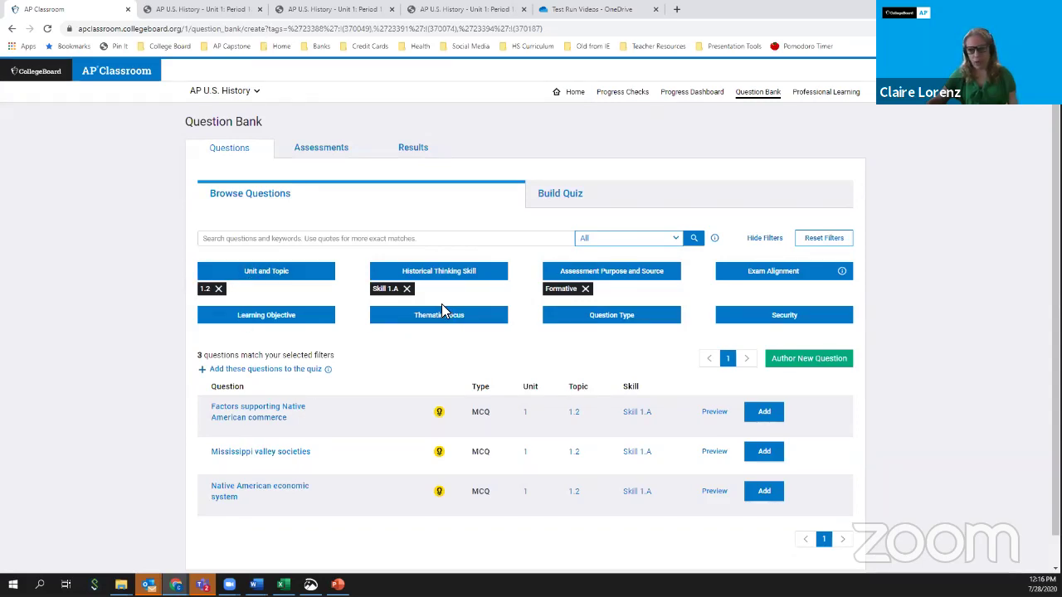
{"action": "left_click", "coordinate": [251, 276]}
{"action": "left_click", "coordinate": [374, 274]}
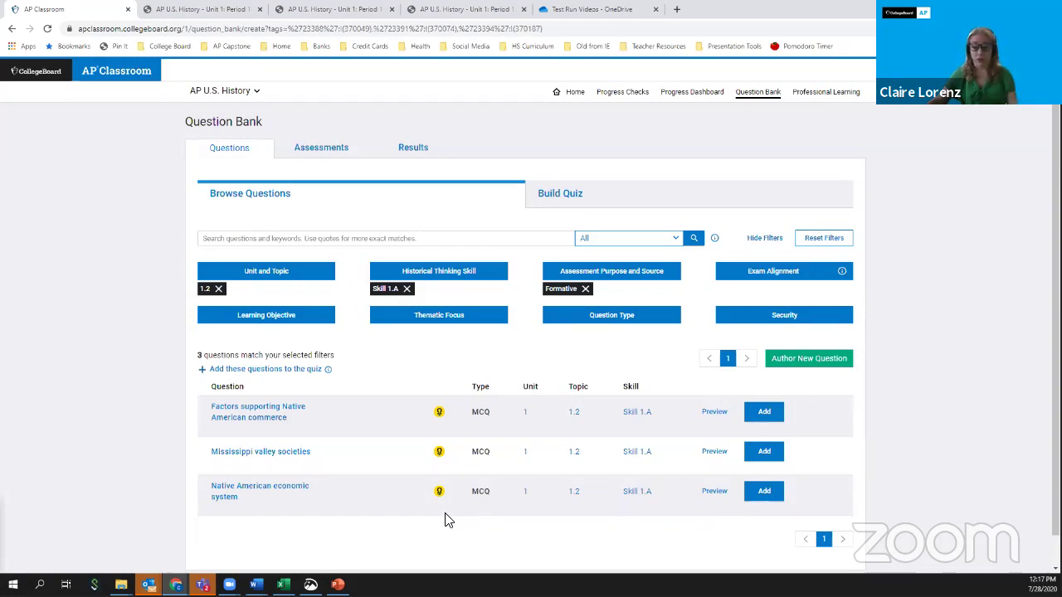
View the unit, topic and skill descriptions of the question "Factors supporting Native American commerce".
{"action": "scroll", "coordinate": [470, 479], "scroll_direction": "down", "scroll_amount": 1}
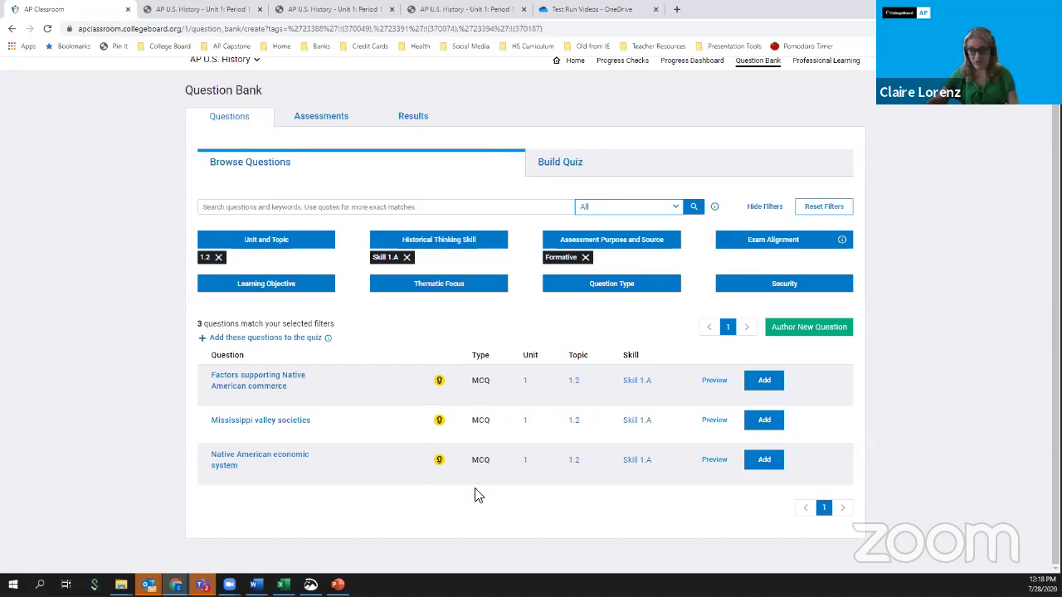
{"action": "left_click", "coordinate": [526, 386]}
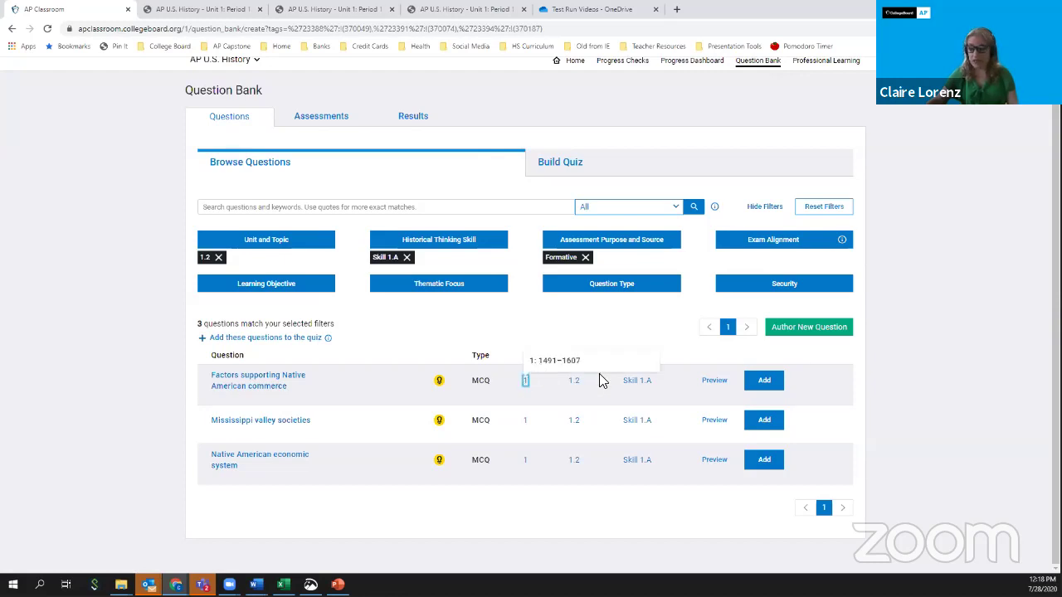
{"action": "left_click", "coordinate": [573, 383]}
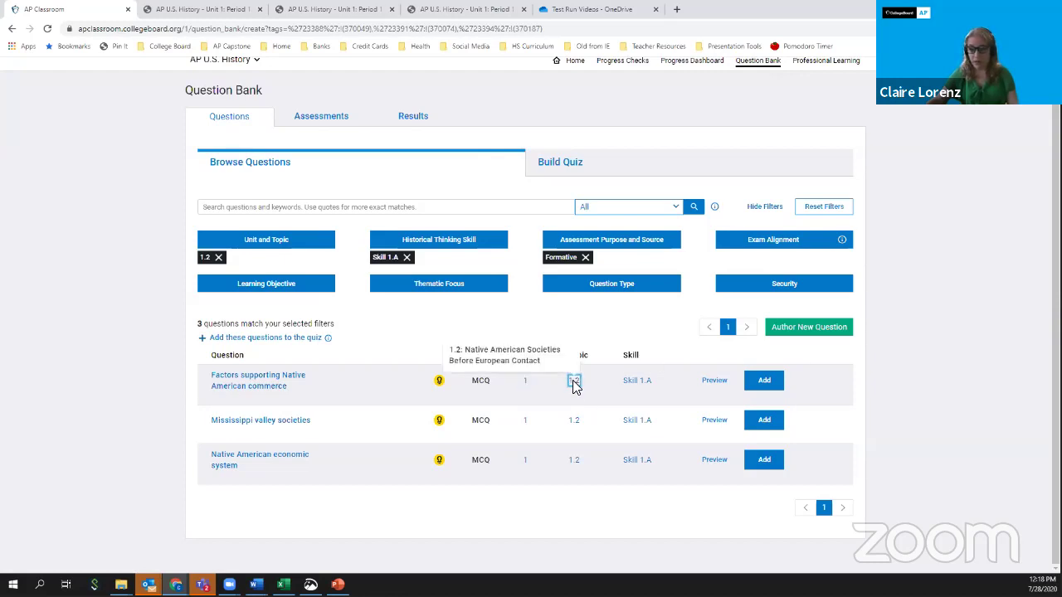
{"action": "left_click", "coordinate": [638, 386]}
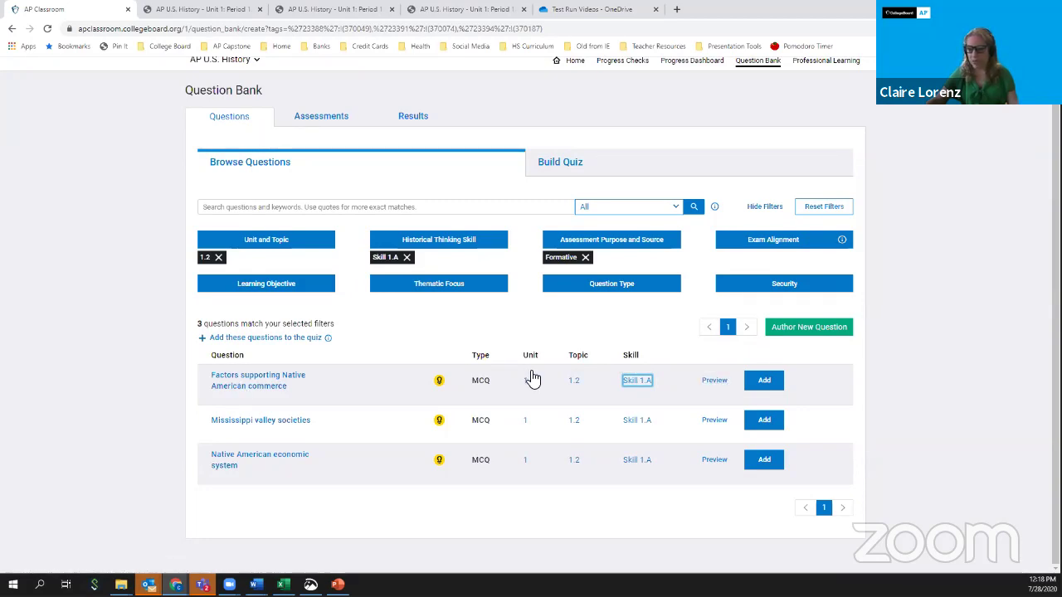
{"action": "key", "text": "shift+Tab"}
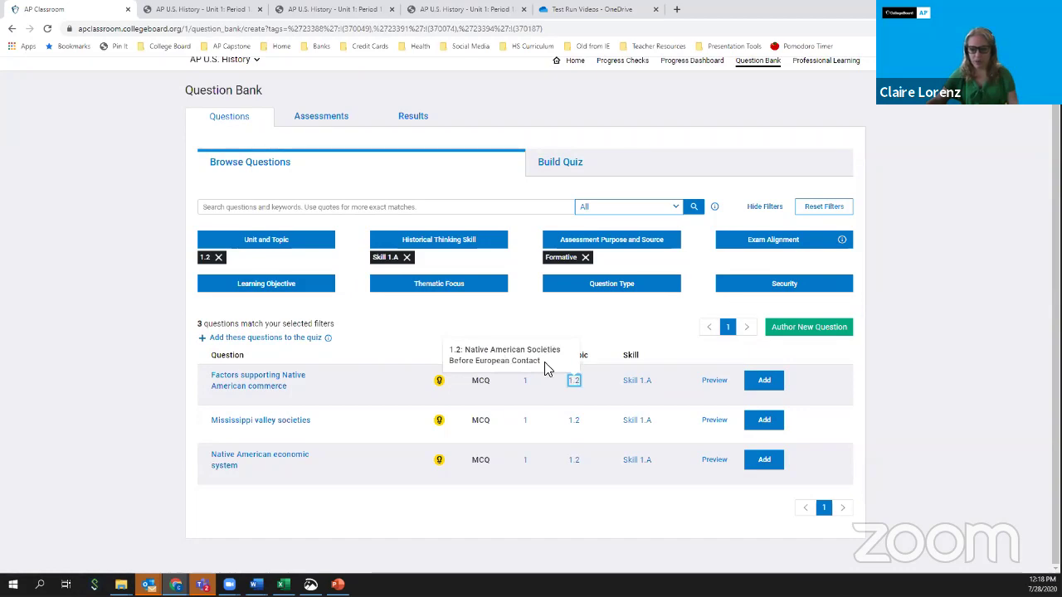
{"action": "left_click", "coordinate": [644, 384]}
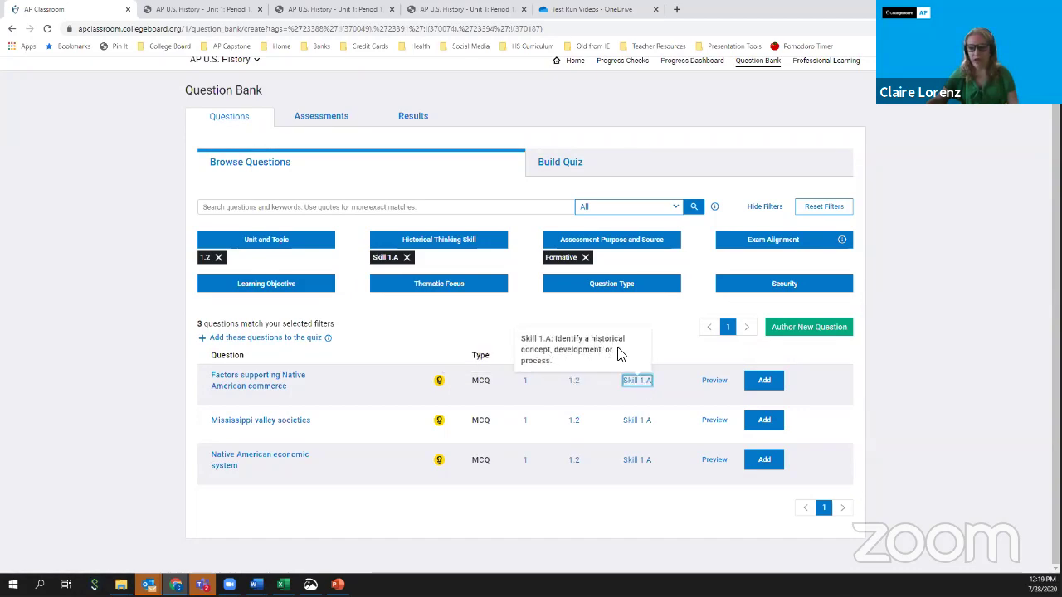
Preview the question "Factors supporting Native American commerce" and show its scoring and details.
{"action": "left_click", "coordinate": [716, 381]}
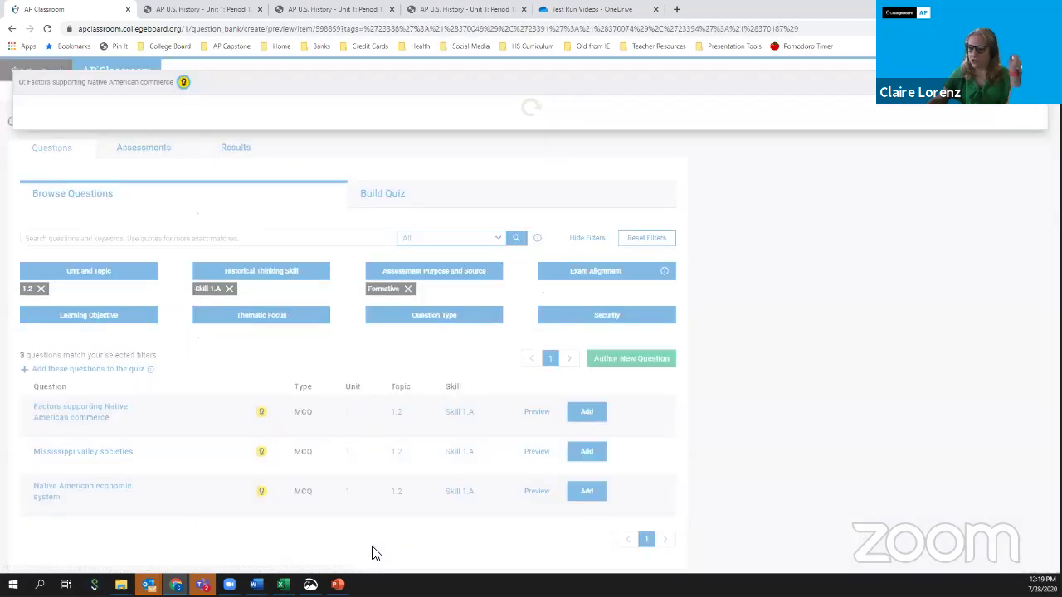
{"action": "mouse_move", "coordinate": [338, 584]}
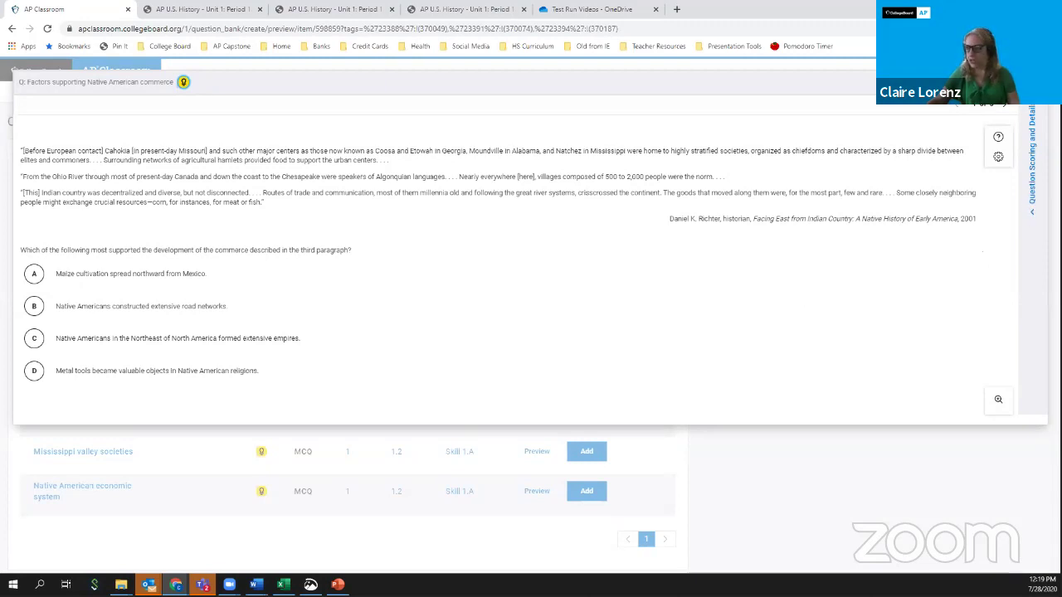
{"action": "left_click", "coordinate": [1035, 217]}
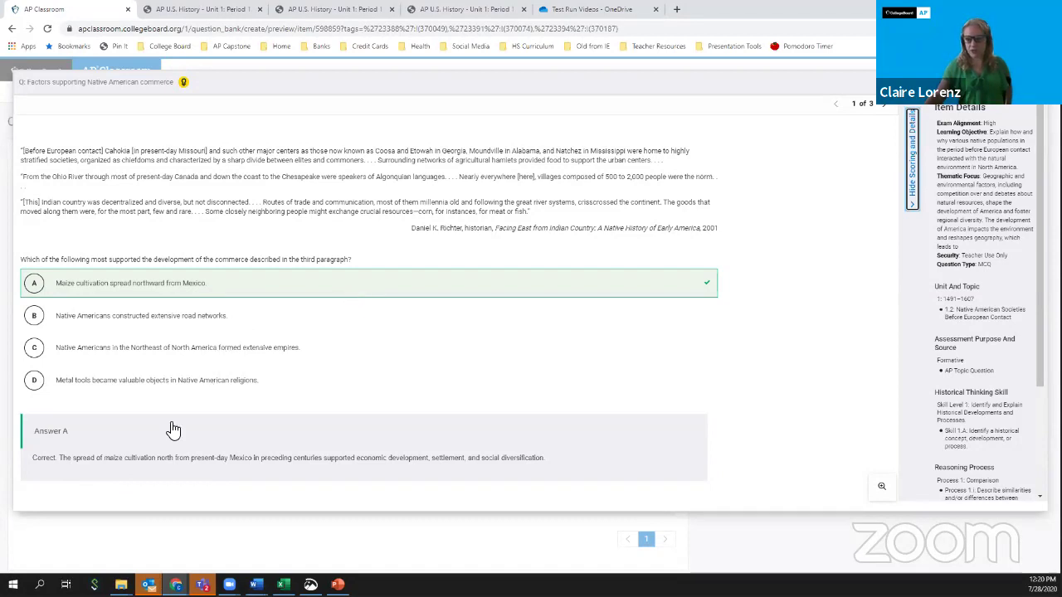
Compare the rationales for answer choices A, B and C, and read through the question's item details.
{"action": "left_click", "coordinate": [173, 326]}
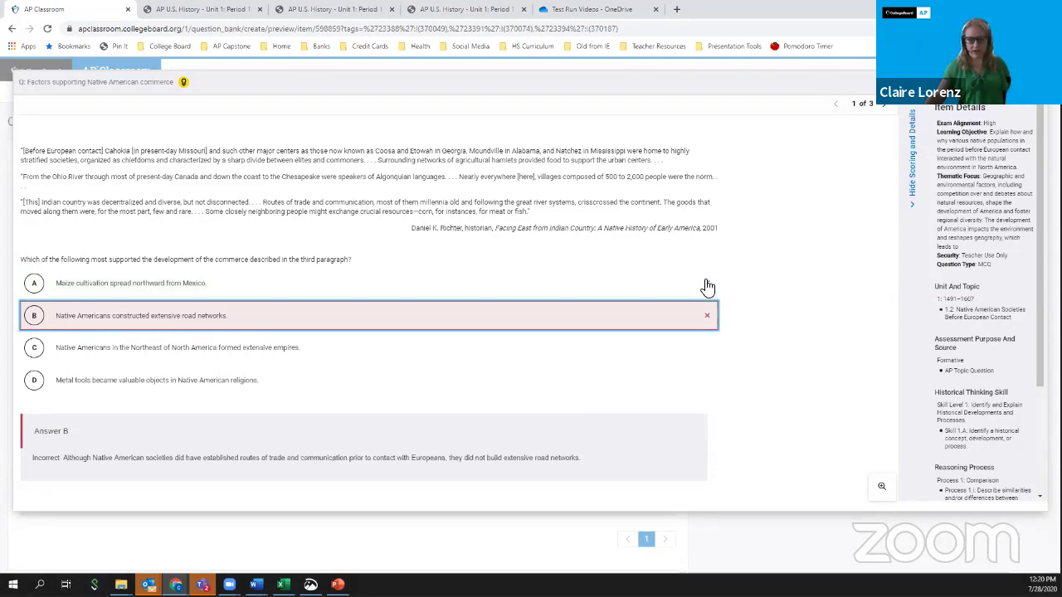
{"action": "left_click", "coordinate": [295, 288]}
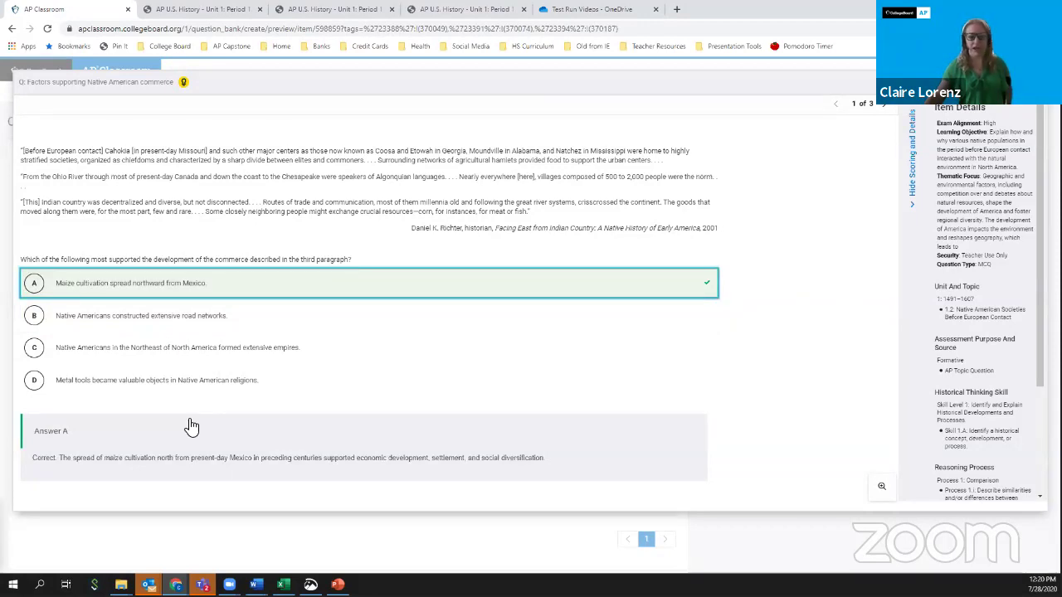
{"action": "left_click", "coordinate": [143, 327]}
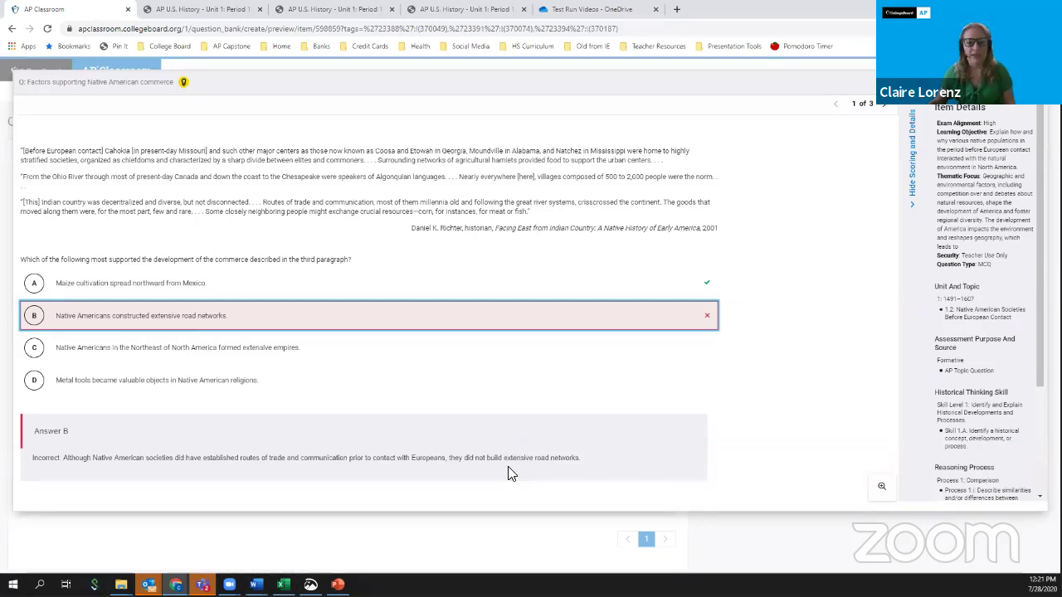
{"action": "left_click", "coordinate": [292, 352]}
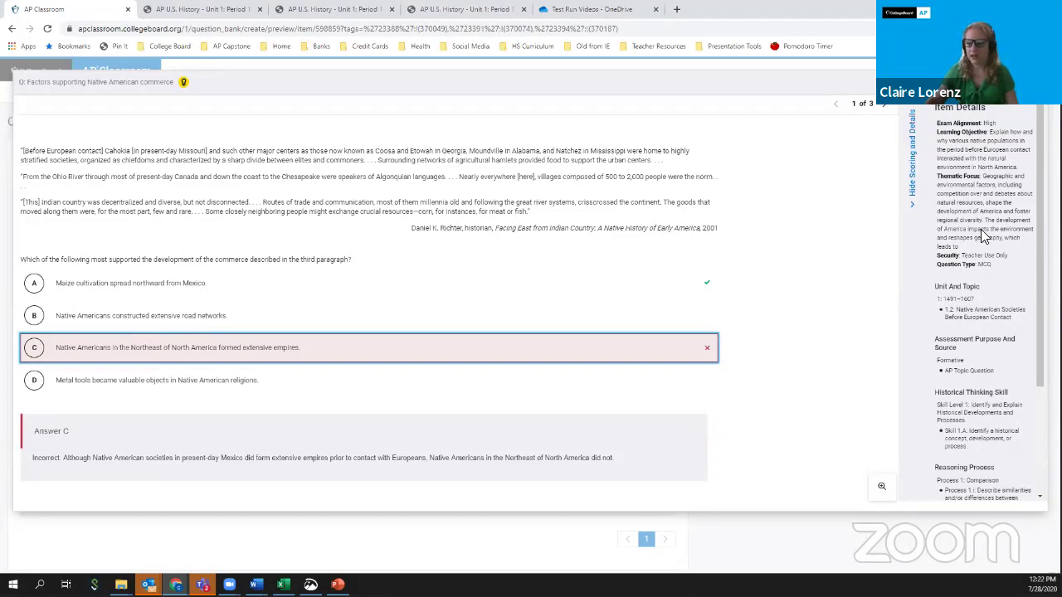
{"action": "scroll", "coordinate": [984, 221], "scroll_direction": "down", "scroll_amount": 1}
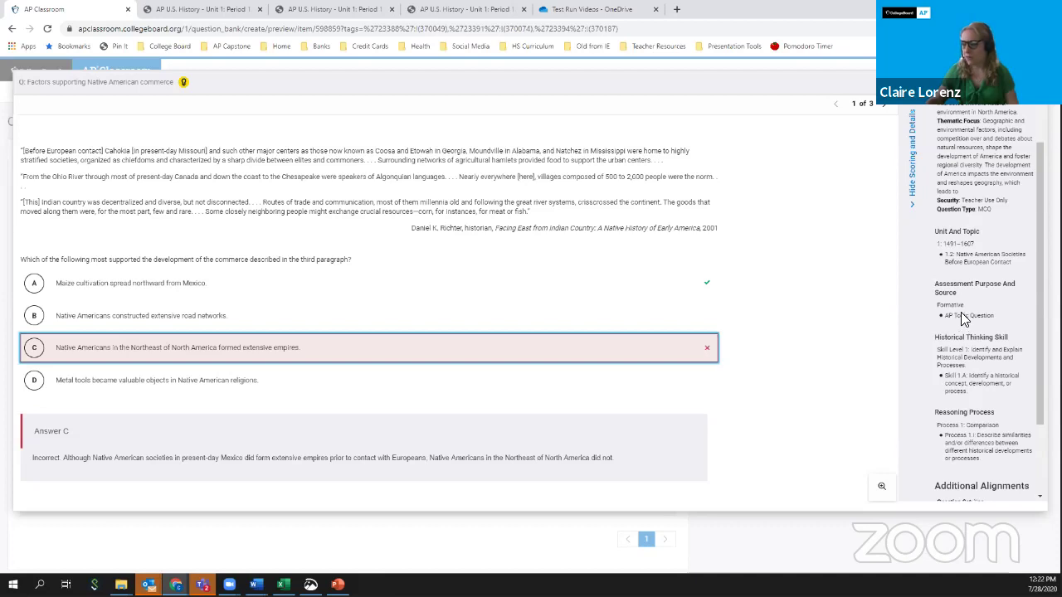
{"action": "scroll", "coordinate": [973, 252], "scroll_direction": "down", "scroll_amount": 2}
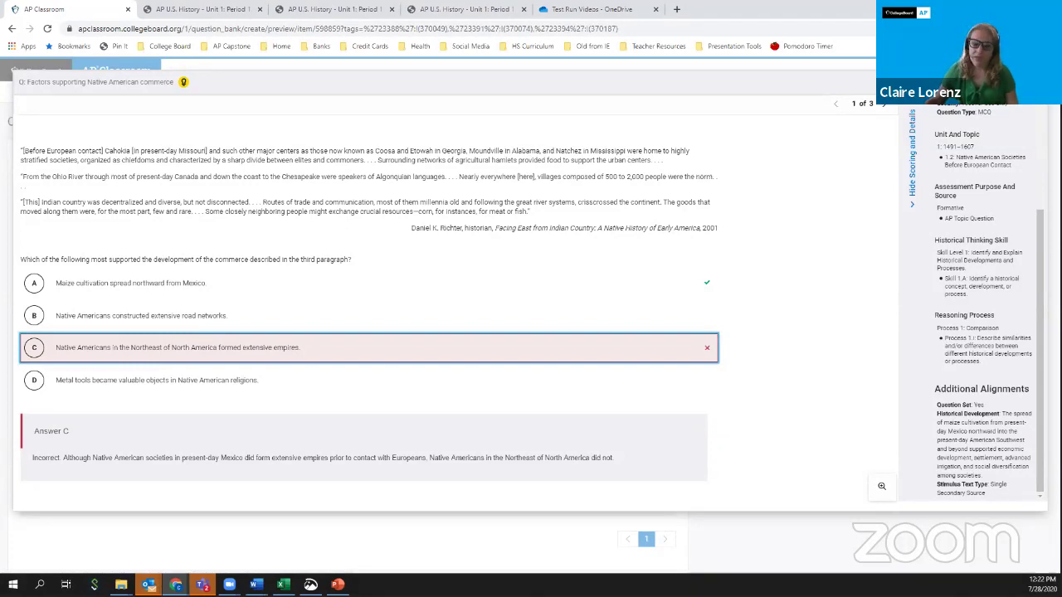
View the previews of "Mississippi valley societies" and "Native American economic system", and close the preview.
{"action": "left_click", "coordinate": [885, 106]}
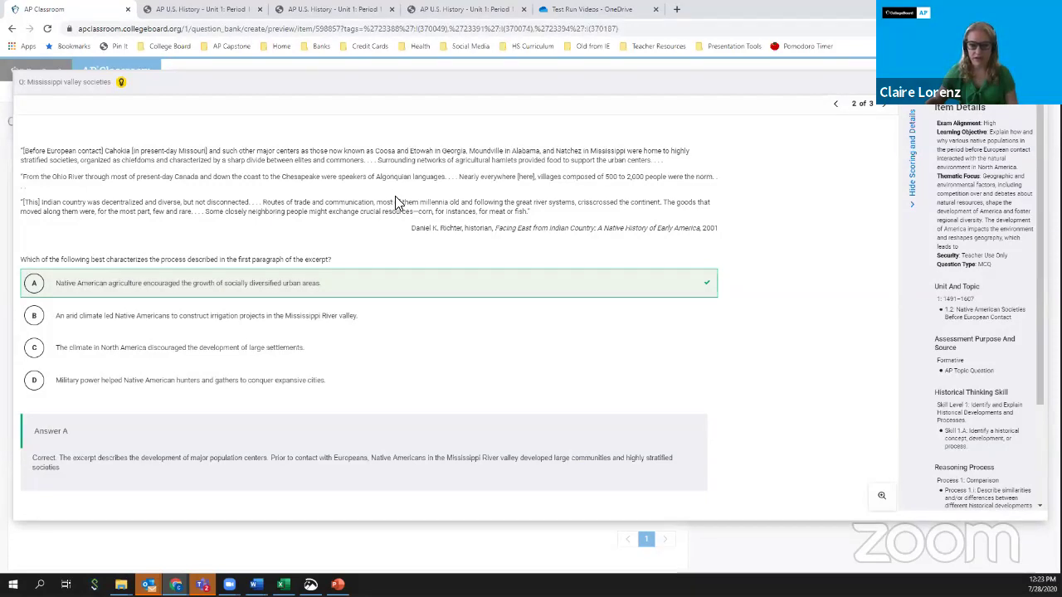
{"action": "left_click", "coordinate": [879, 106]}
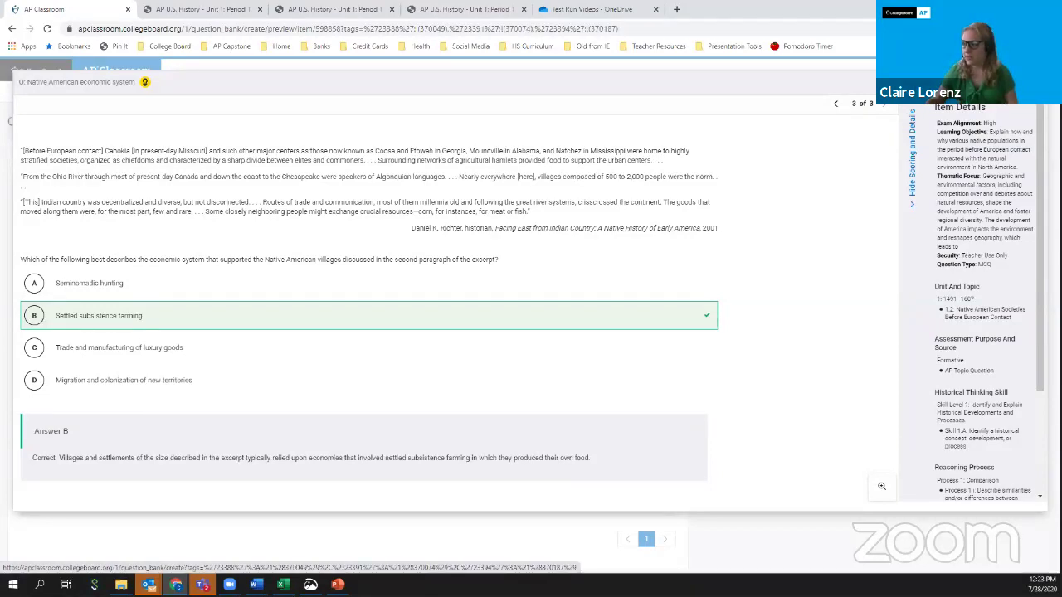
{"action": "key", "text": "Escape"}
Add all the filtered topic 1.2 questions to a new quiz named "Topic 1.2 Review".
{"action": "scroll", "coordinate": [357, 381], "scroll_direction": "down", "scroll_amount": 1}
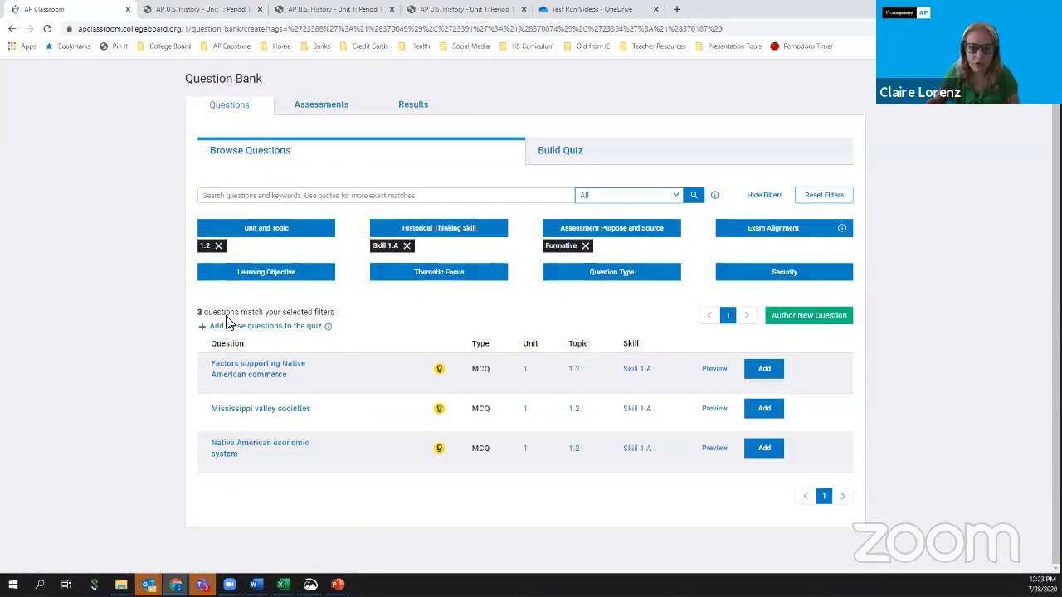
{"action": "left_click", "coordinate": [283, 329]}
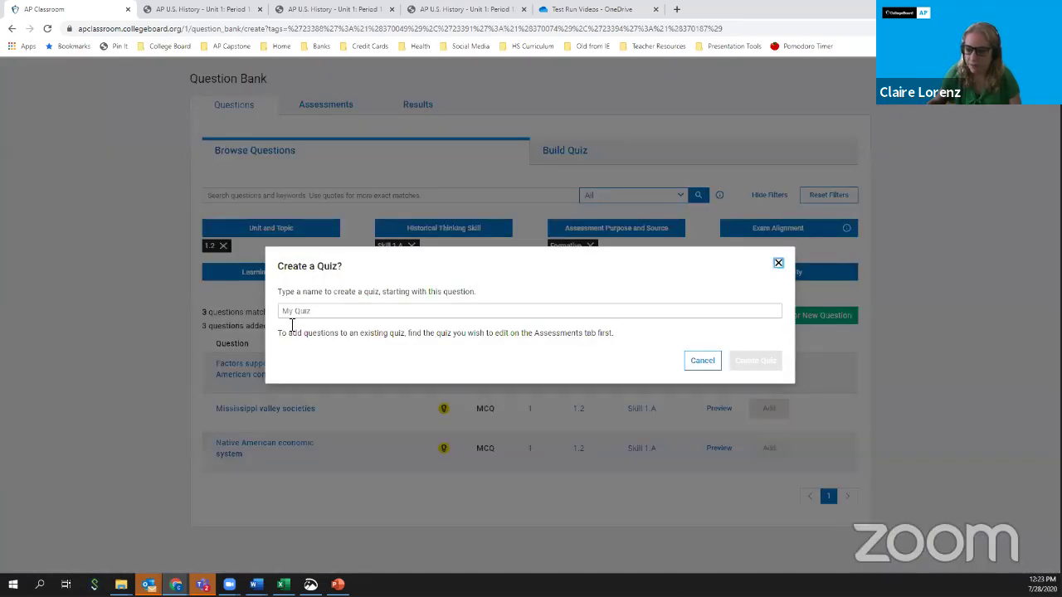
{"action": "left_click", "coordinate": [338, 314]}
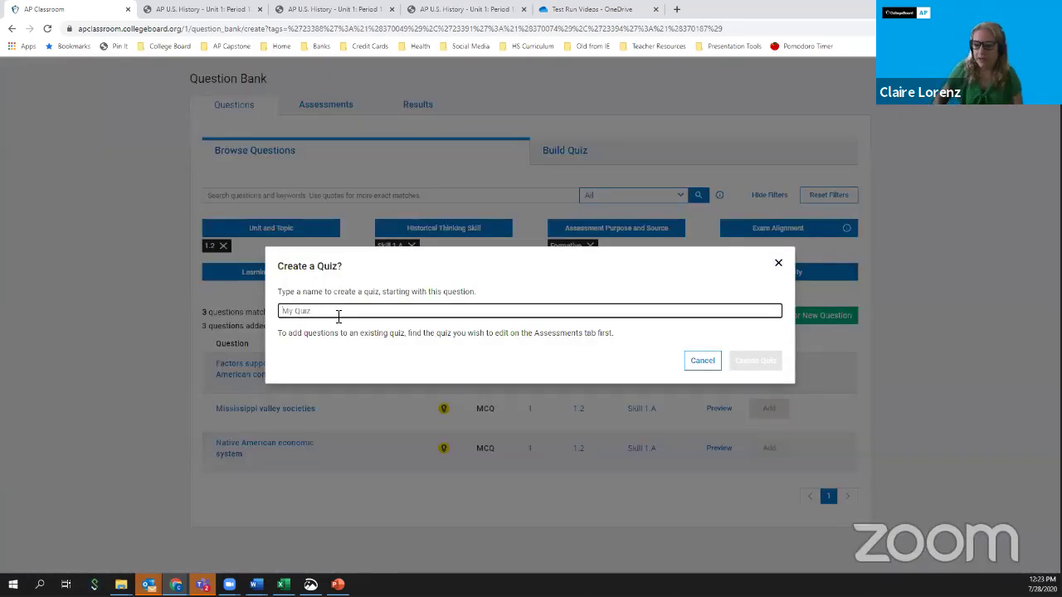
{"action": "type", "text": "Topic"}
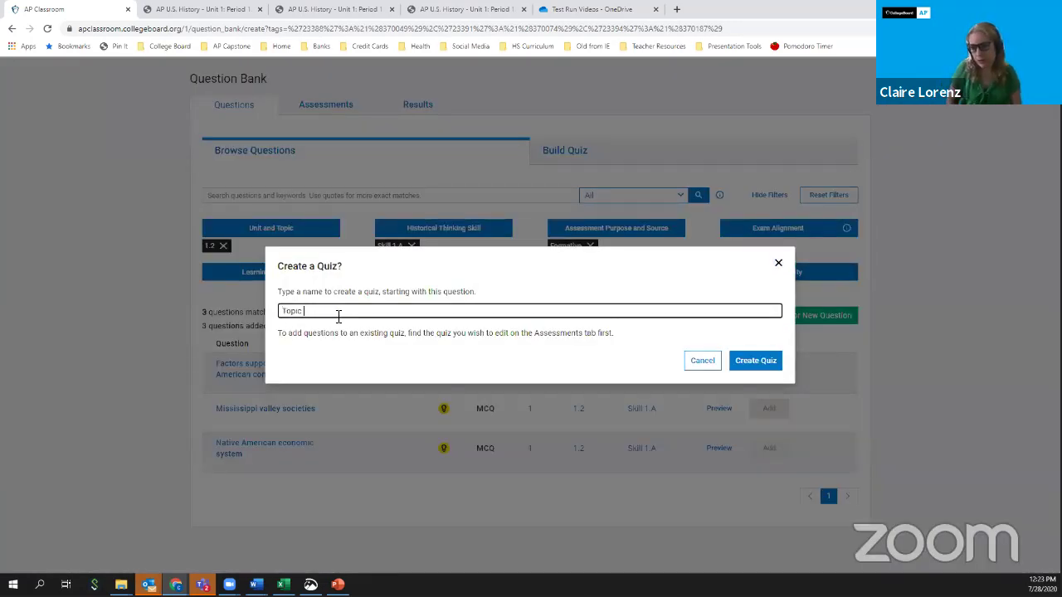
{"action": "type", "text": "w"}
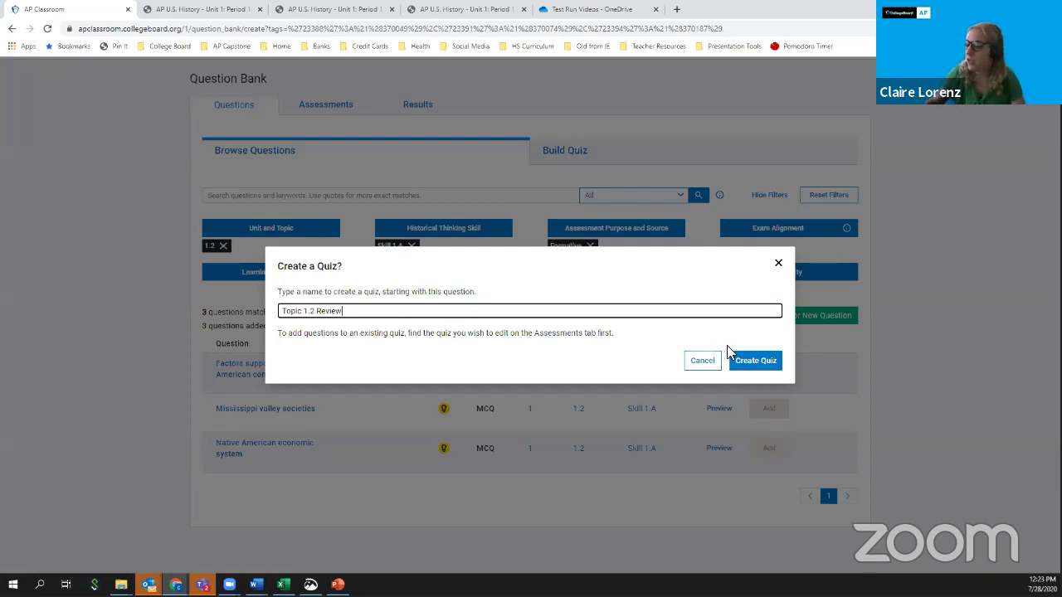
{"action": "left_click", "coordinate": [762, 359]}
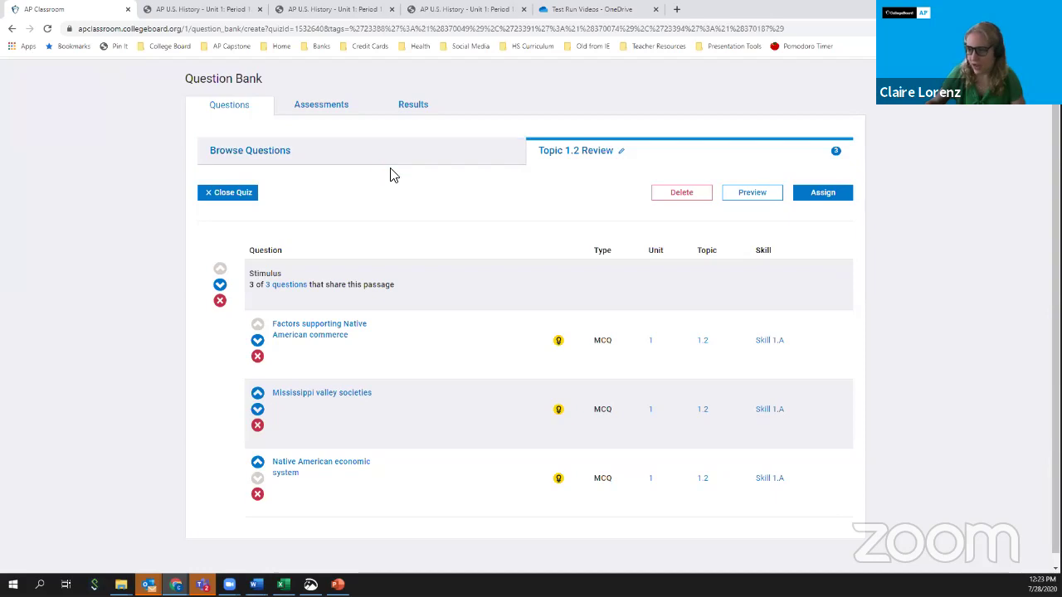
Check the quiz's questions in the browse list, return to the Topic 1.2 Review quiz and open its assignment settings.
{"action": "left_click", "coordinate": [371, 143]}
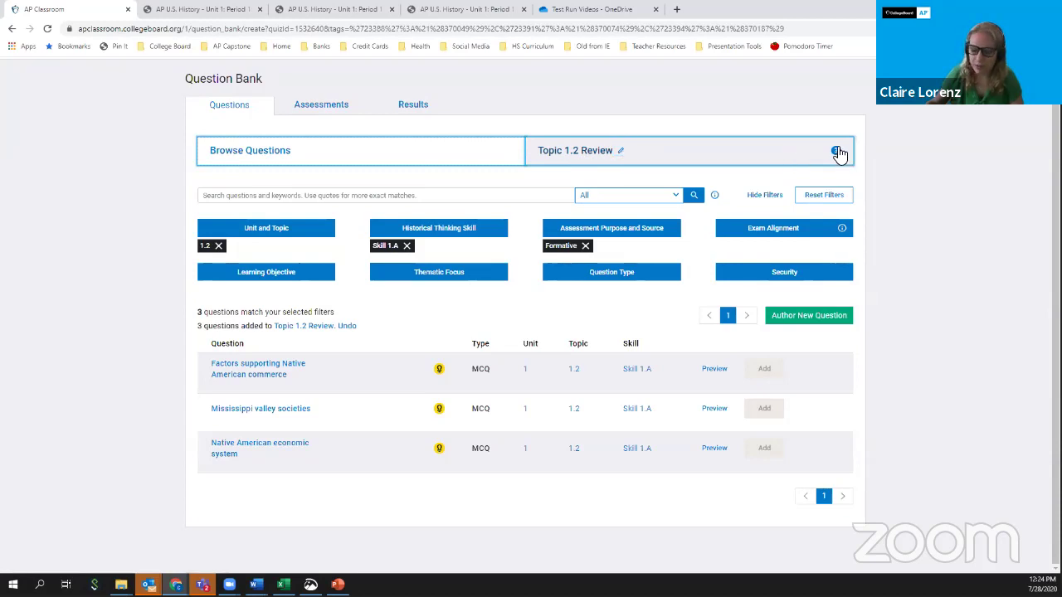
{"action": "left_click", "coordinate": [647, 154]}
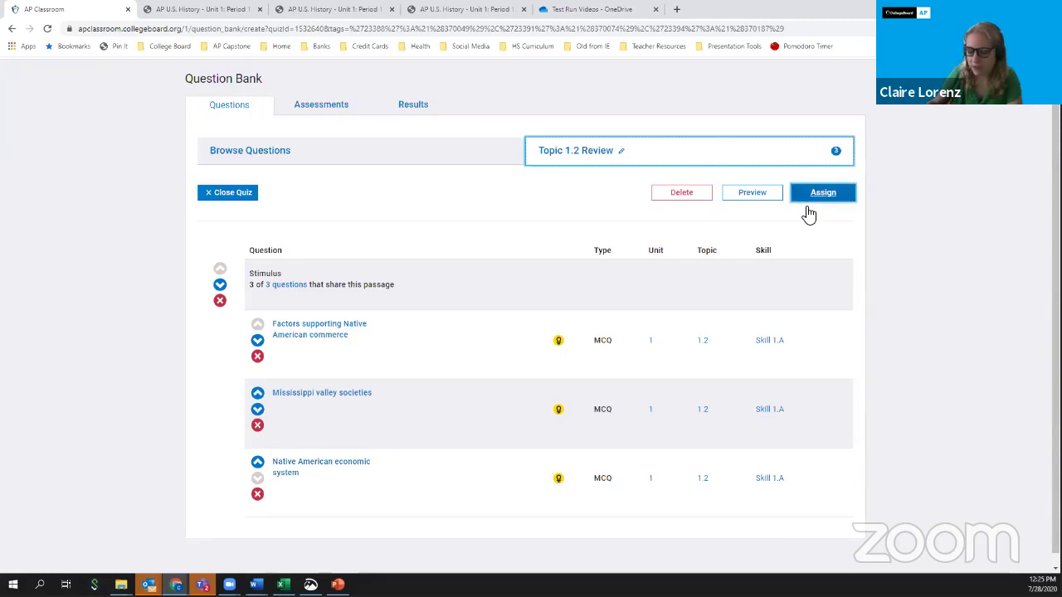
{"action": "left_click", "coordinate": [833, 197]}
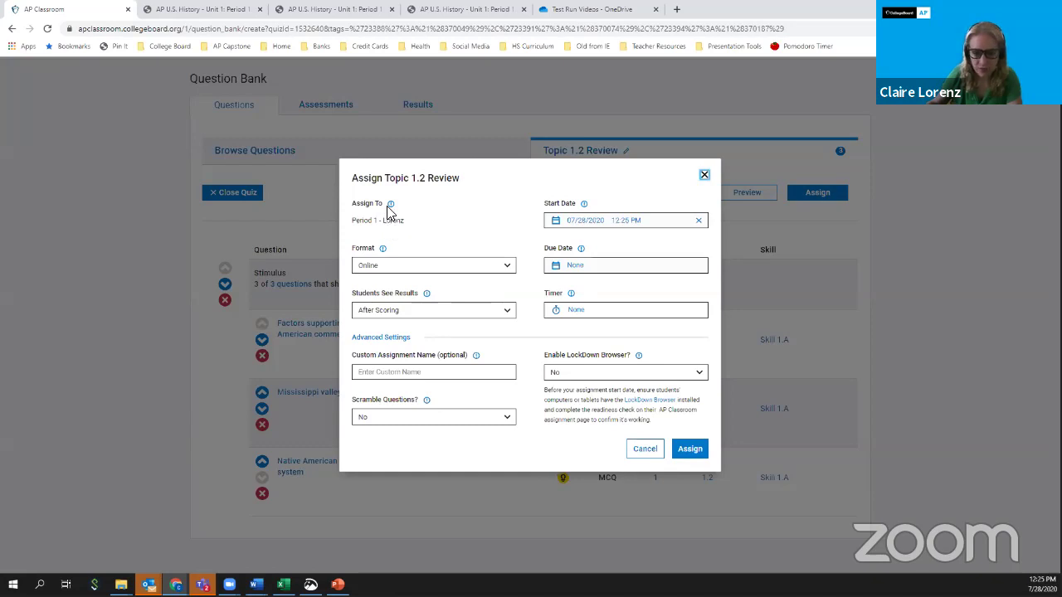
Review the assignment's format and student results options, choosing Online and After Scoring.
{"action": "left_click", "coordinate": [513, 271]}
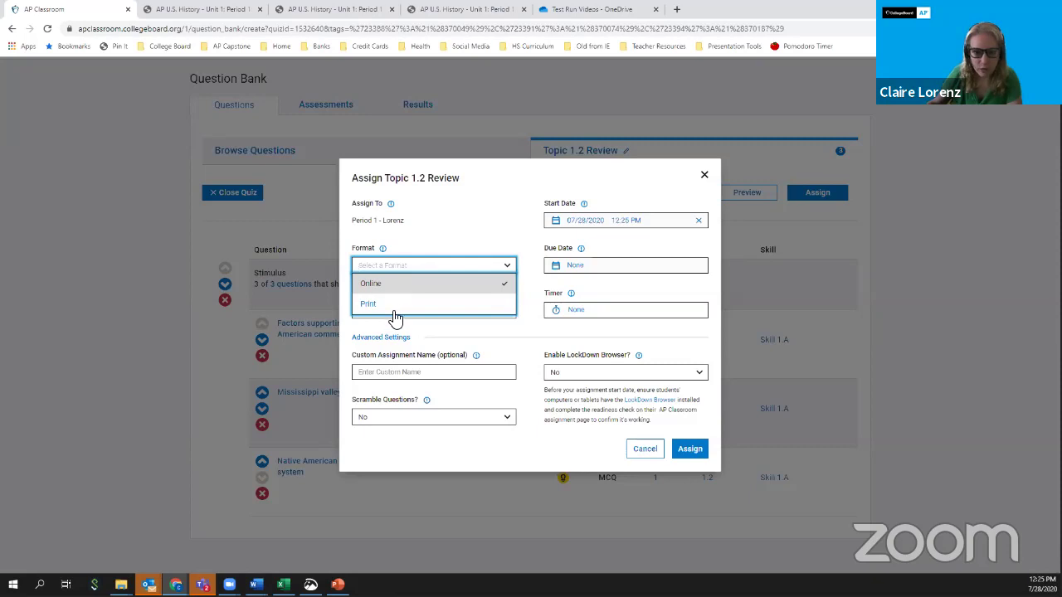
{"action": "left_click", "coordinate": [417, 284]}
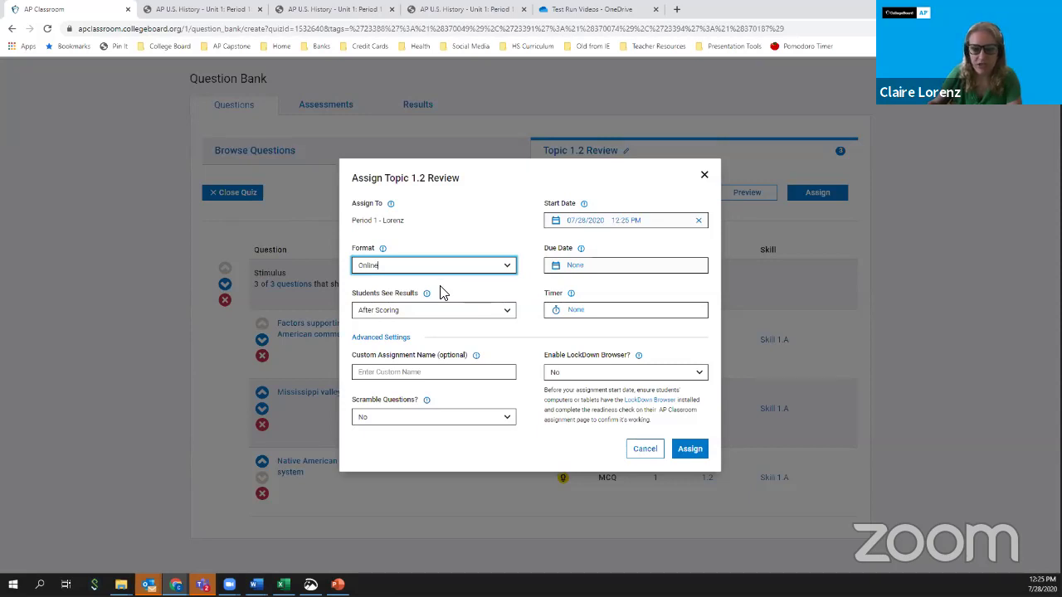
{"action": "left_click", "coordinate": [492, 274]}
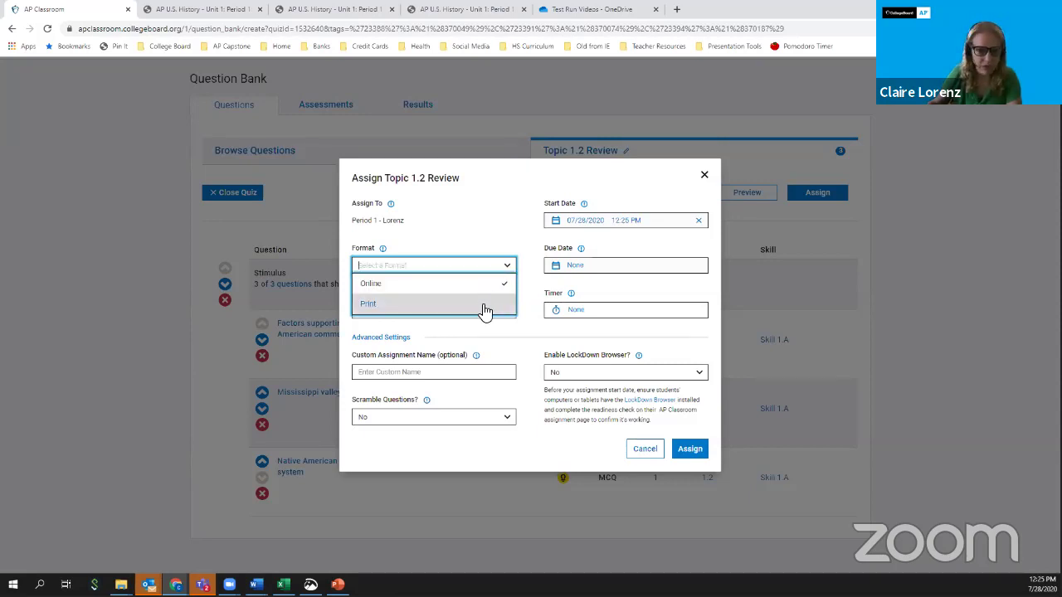
{"action": "left_click", "coordinate": [418, 325]}
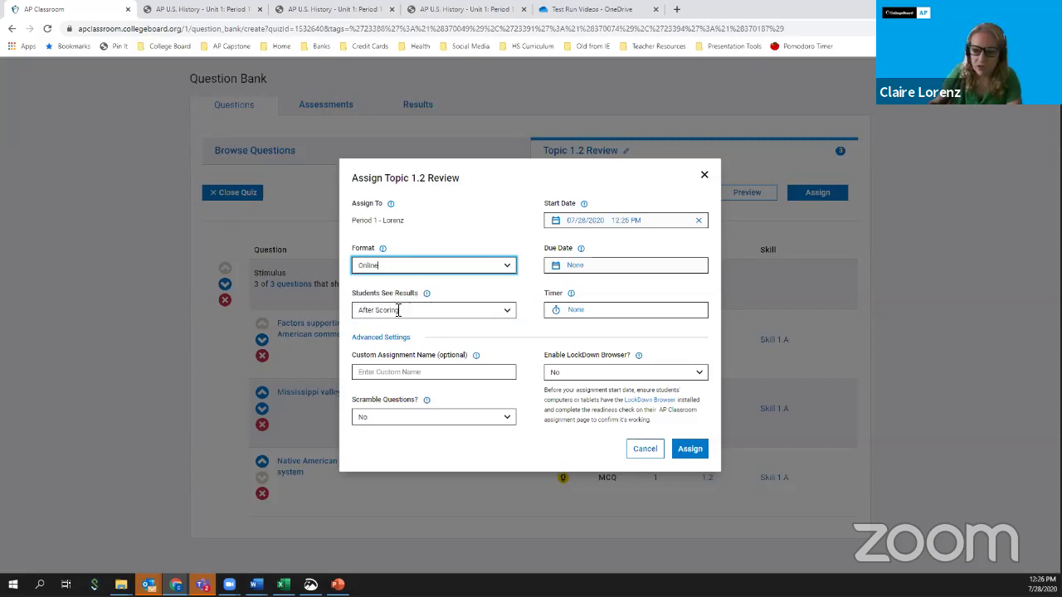
{"action": "left_click", "coordinate": [500, 309]}
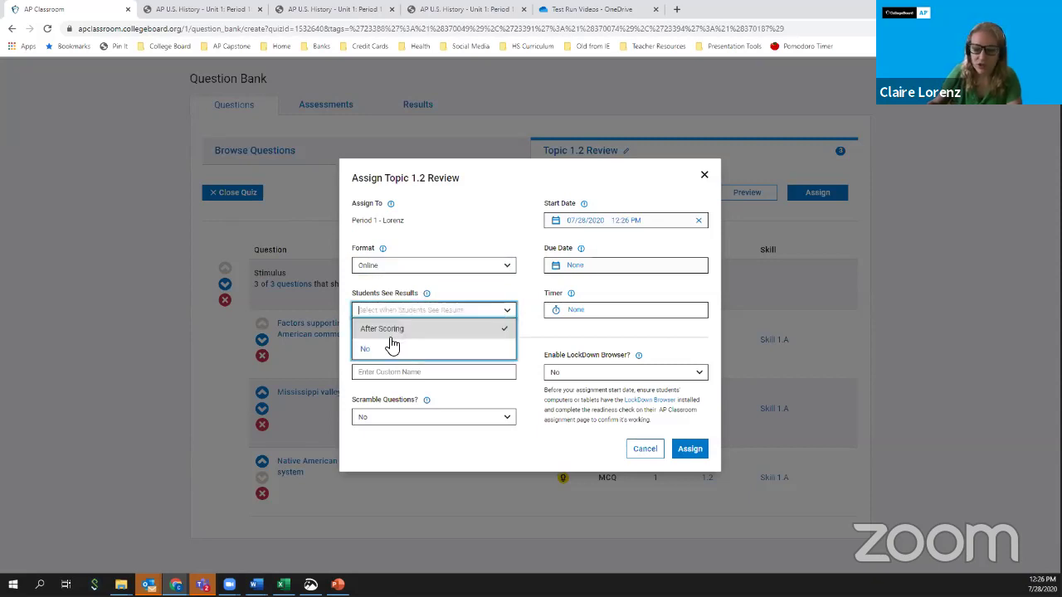
{"action": "left_click", "coordinate": [403, 328]}
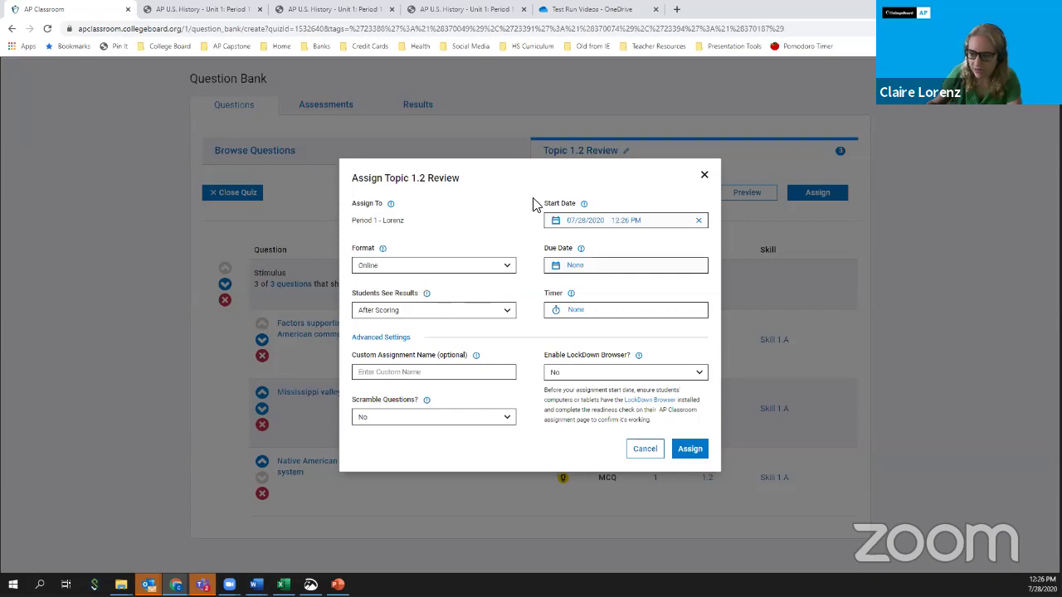
Check the help for Students See Results and Timer, and assign the Topic 1.2 Review quiz.
{"action": "left_click", "coordinate": [428, 296]}
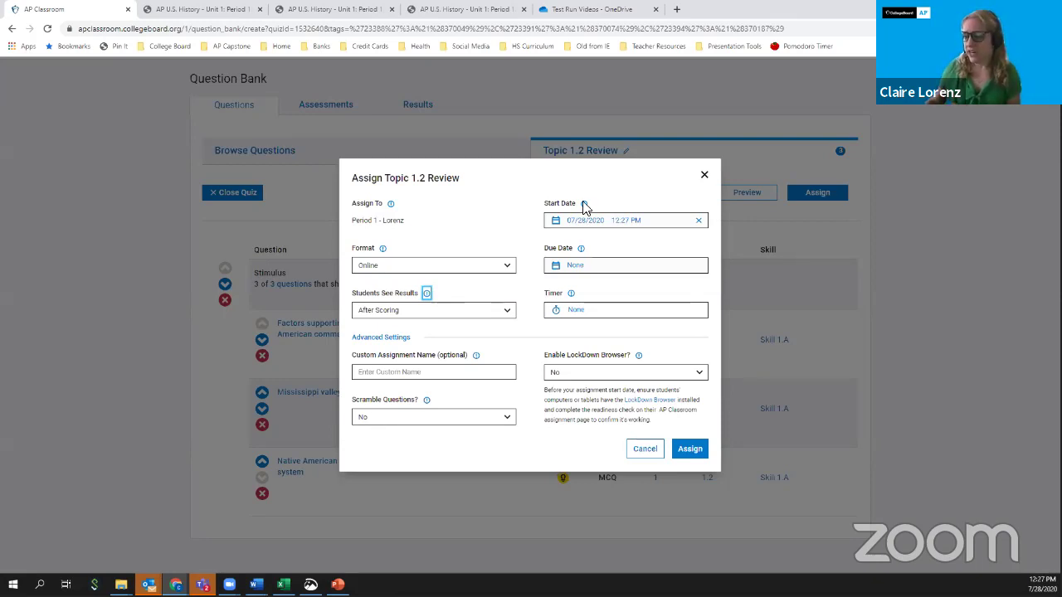
{"action": "left_click", "coordinate": [571, 293]}
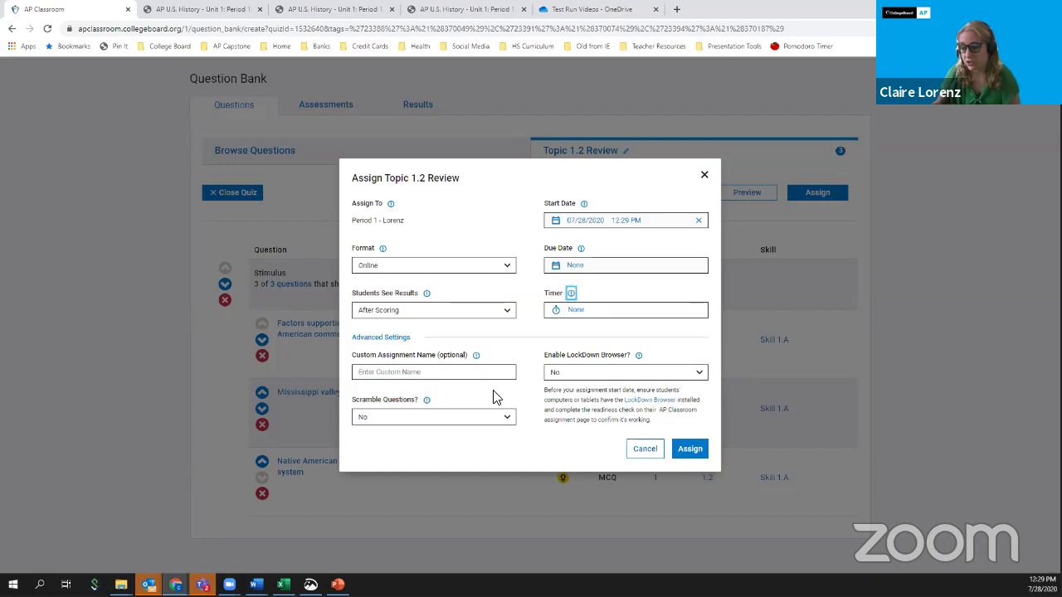
{"action": "left_click", "coordinate": [685, 447]}
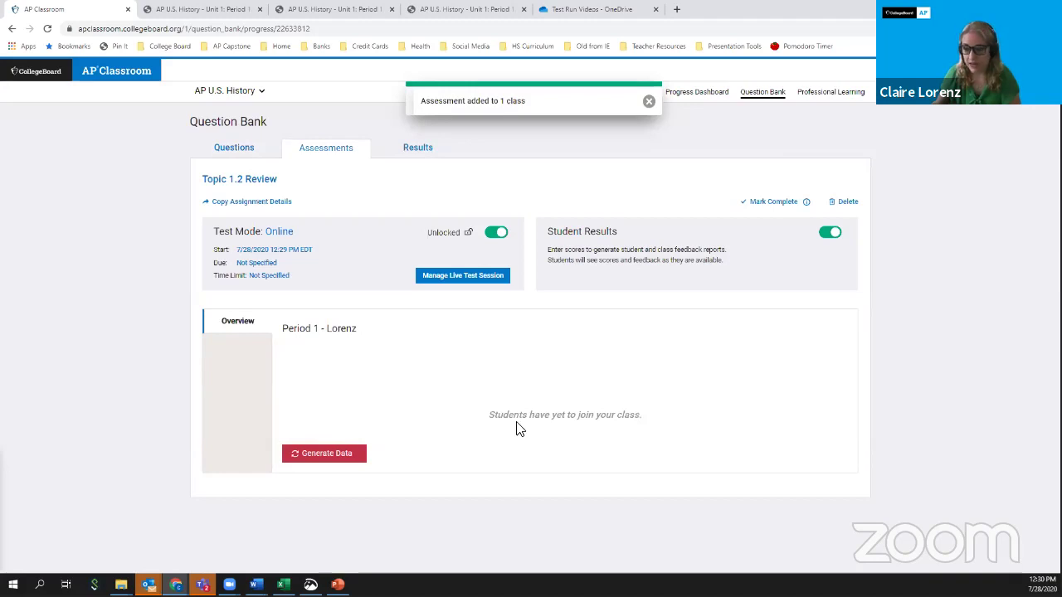
Generate 15 demo students for the class and view their statuses on the Topic 1.2 Review assignment.
{"action": "left_click", "coordinate": [333, 461]}
{"action": "double_click", "coordinate": [428, 284]}
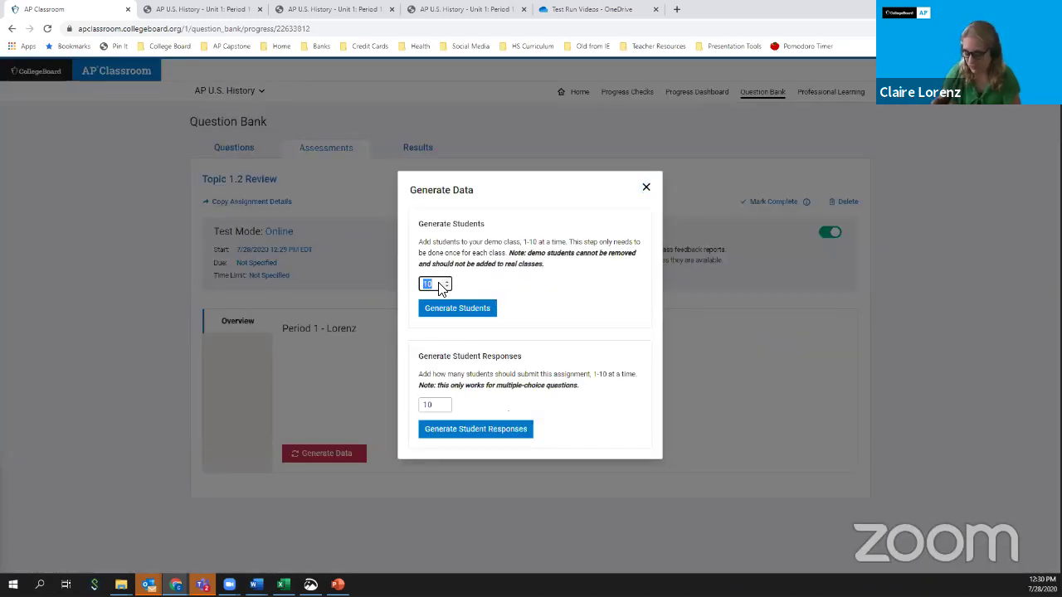
{"action": "type", "text": "15"}
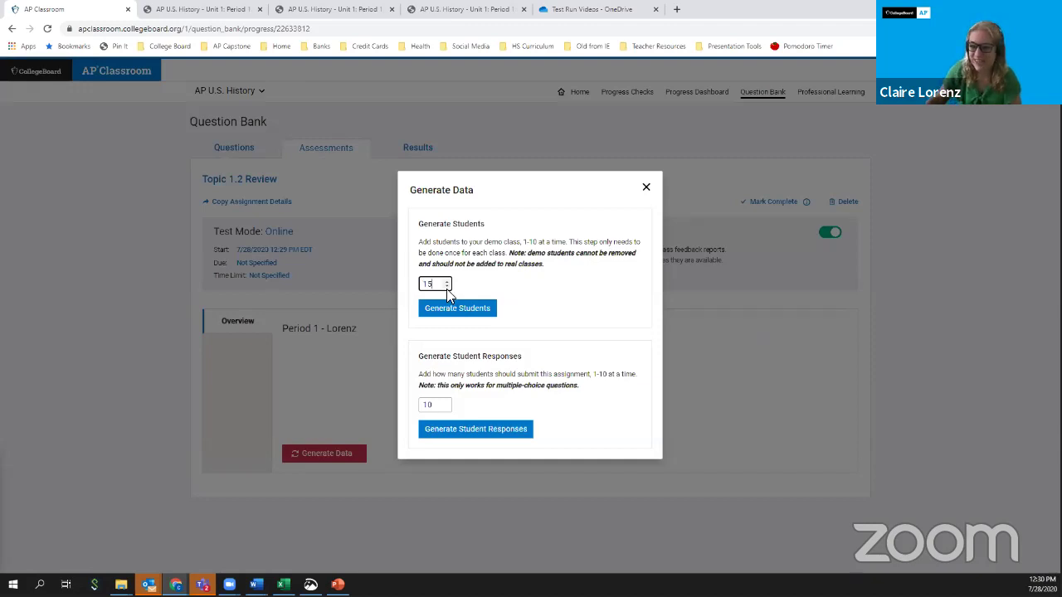
{"action": "left_click", "coordinate": [460, 316]}
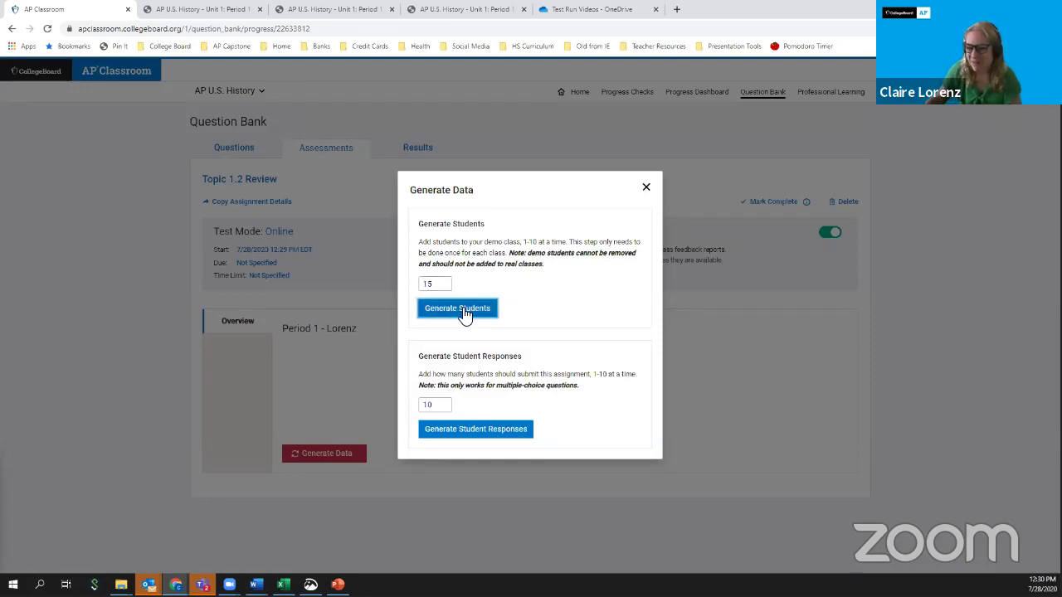
{"action": "left_click", "coordinate": [464, 315]}
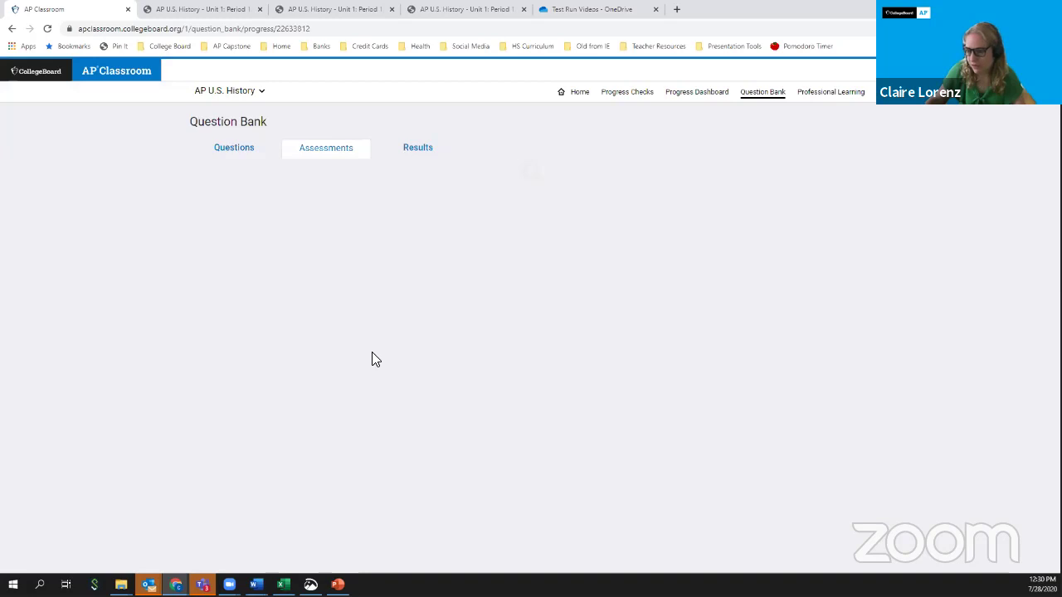
{"action": "scroll", "coordinate": [372, 358], "scroll_direction": "down", "scroll_amount": 1}
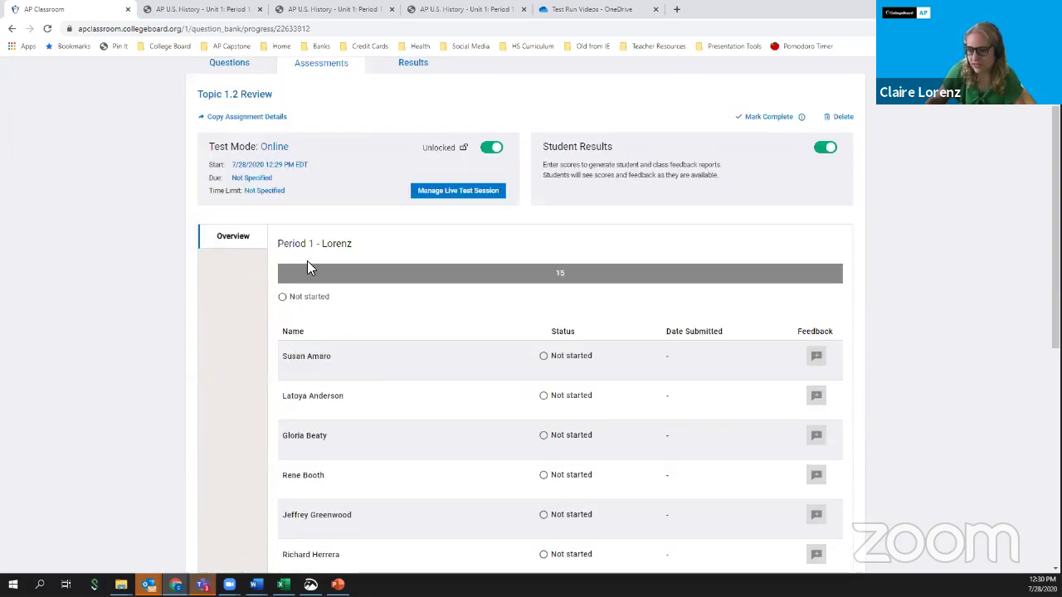
{"action": "scroll", "coordinate": [308, 264], "scroll_direction": "down", "scroll_amount": 1}
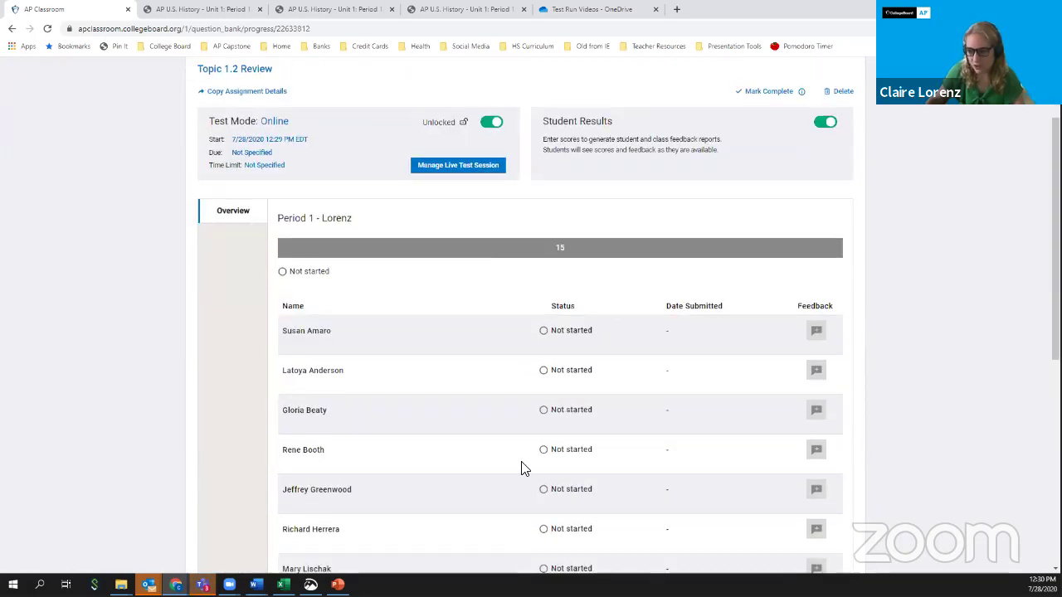
Generate demo student responses to the Topic 1.2 Review assignment for 14 students.
{"action": "scroll", "coordinate": [524, 465], "scroll_direction": "down", "scroll_amount": 1}
{"action": "scroll", "coordinate": [526, 464], "scroll_direction": "down", "scroll_amount": 1}
{"action": "scroll", "coordinate": [585, 315], "scroll_direction": "up", "scroll_amount": 2}
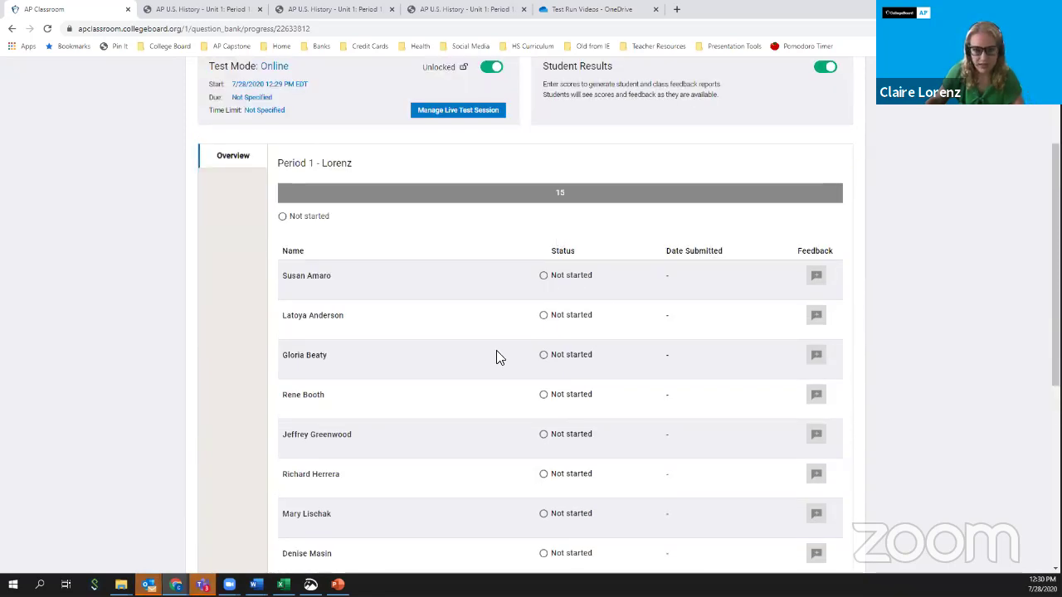
{"action": "scroll", "coordinate": [404, 381], "scroll_direction": "down", "scroll_amount": 3}
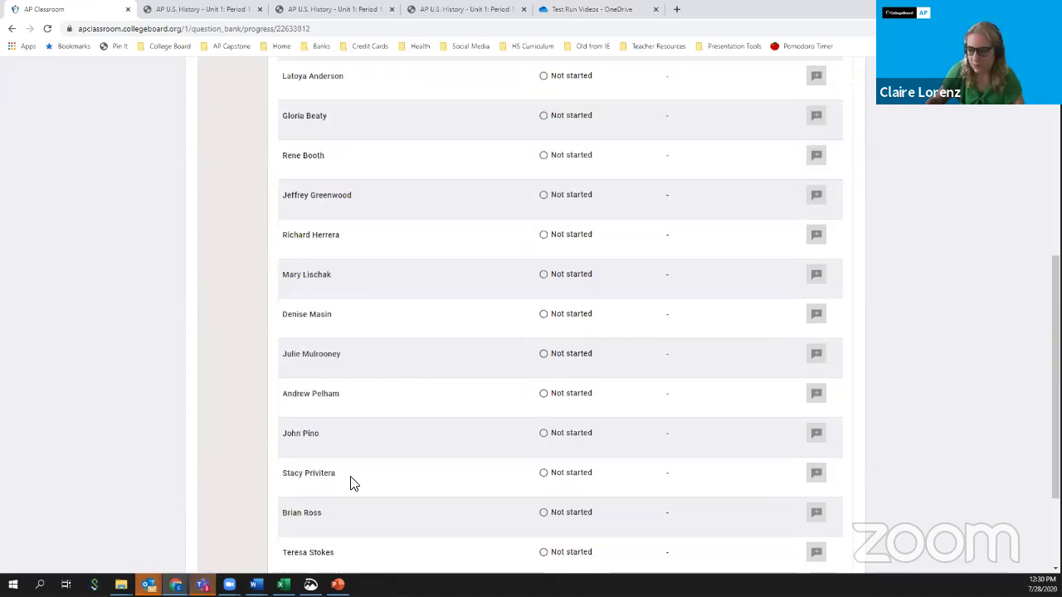
{"action": "scroll", "coordinate": [351, 481], "scroll_direction": "down", "scroll_amount": 2}
{"action": "left_click", "coordinate": [337, 497]}
{"action": "double_click", "coordinate": [428, 407]}
{"action": "type", "text": "14"}
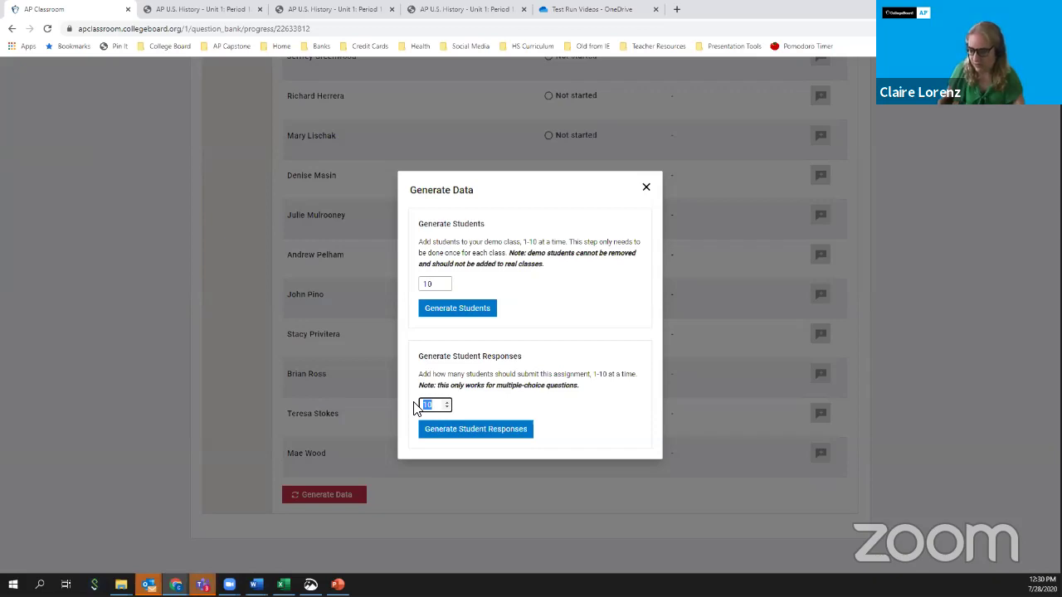
{"action": "left_click", "coordinate": [465, 431]}
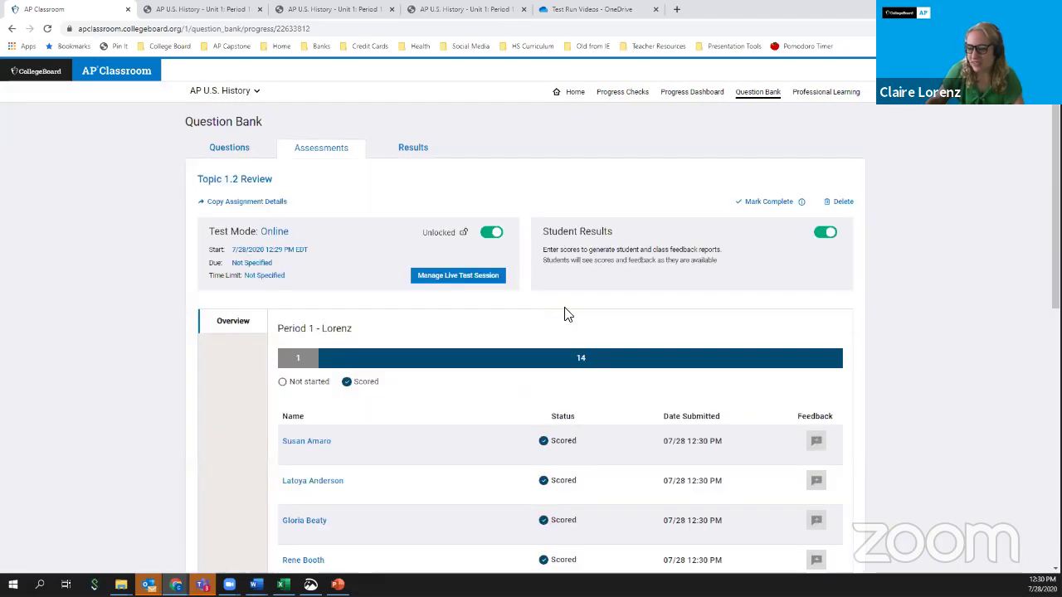
Review the status bar and each student's scoring status on the Topic 1.2 Review assignment.
{"action": "scroll", "coordinate": [566, 313], "scroll_direction": "down", "scroll_amount": 1}
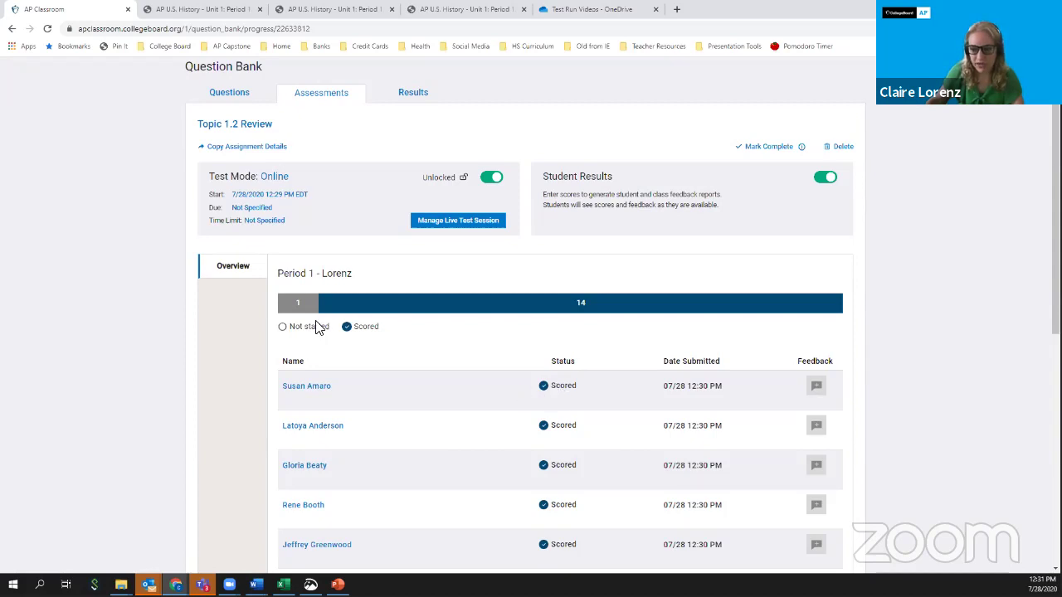
{"action": "scroll", "coordinate": [440, 414], "scroll_direction": "down", "scroll_amount": 6}
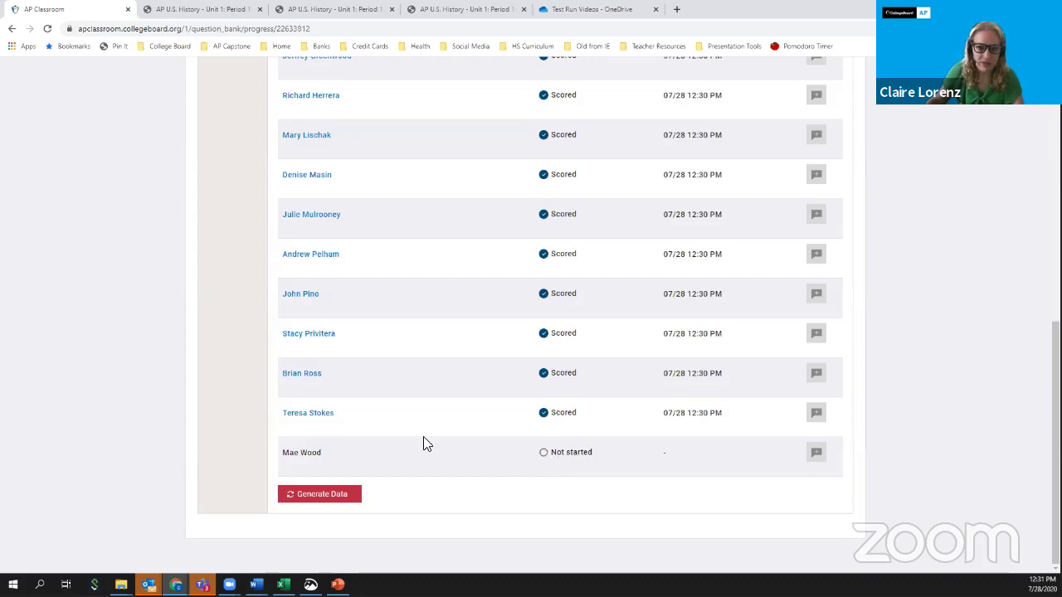
{"action": "scroll", "coordinate": [448, 432], "scroll_direction": "up", "scroll_amount": 1}
{"action": "scroll", "coordinate": [450, 429], "scroll_direction": "up", "scroll_amount": 6}
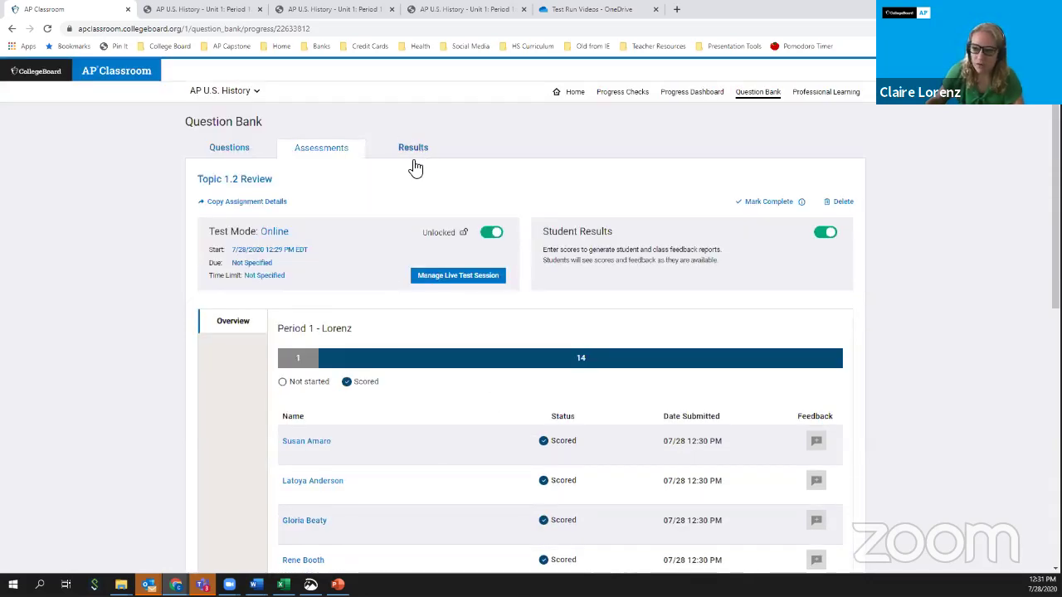
Open the Question Bank results, look through the 2019-2020 academic year's assessments, and set the year back to 2020-2021.
{"action": "left_click", "coordinate": [413, 151]}
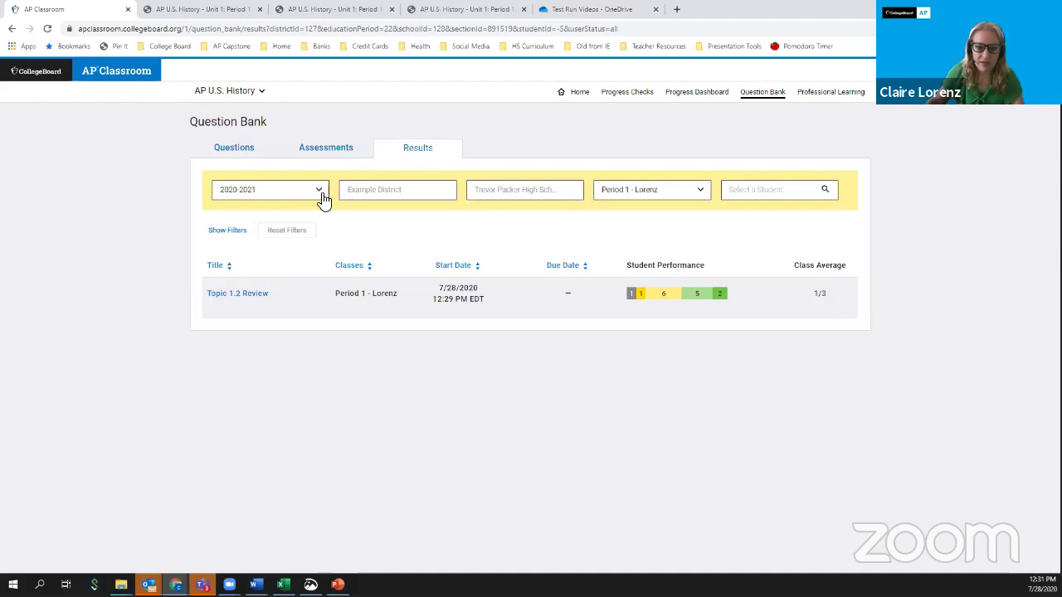
{"action": "left_click", "coordinate": [321, 198]}
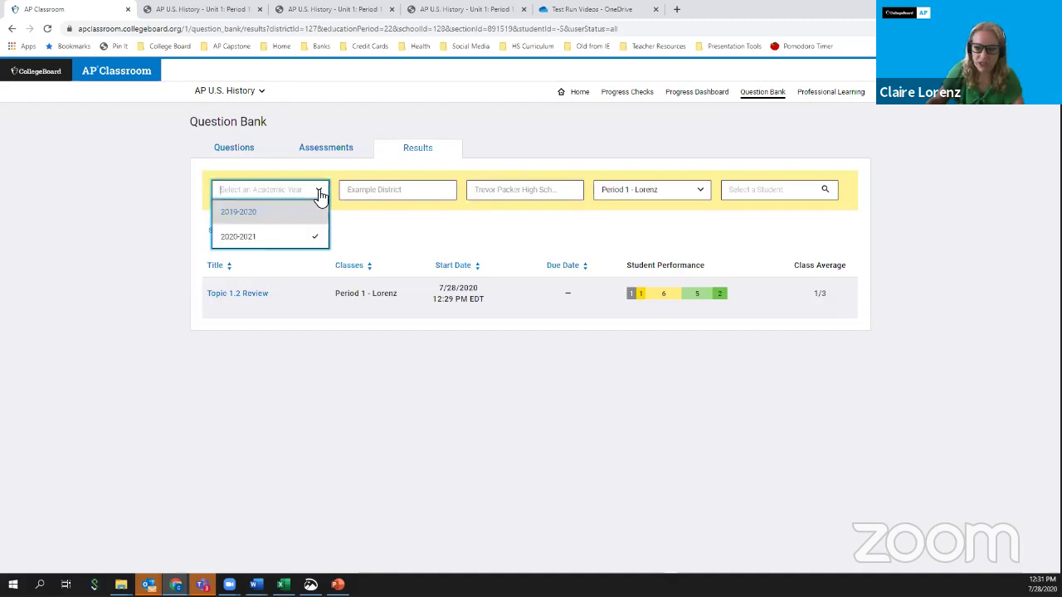
{"action": "left_click", "coordinate": [257, 214]}
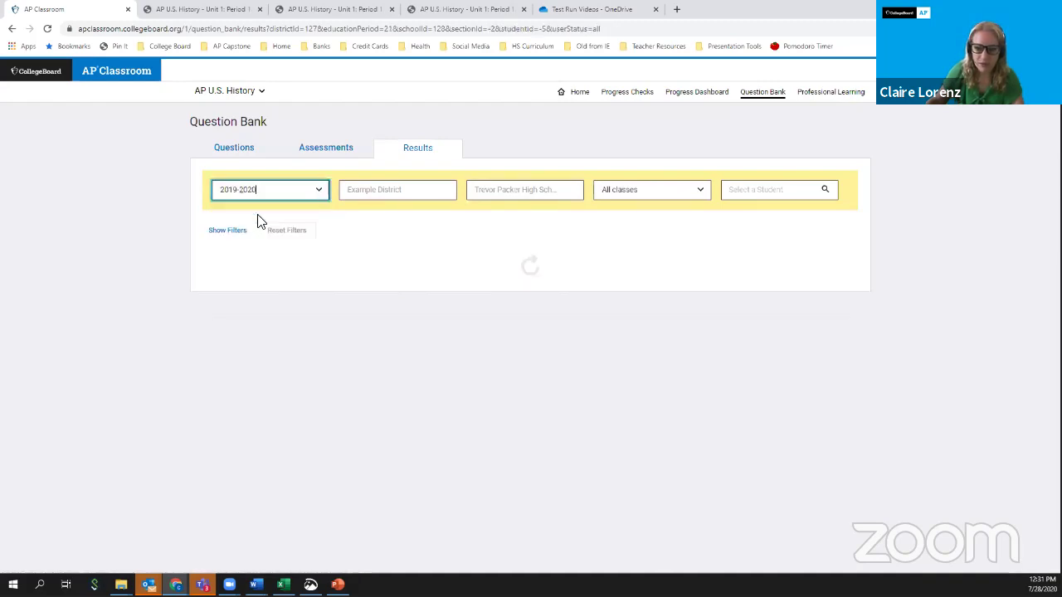
{"action": "scroll", "coordinate": [394, 303], "scroll_direction": "down", "scroll_amount": 2}
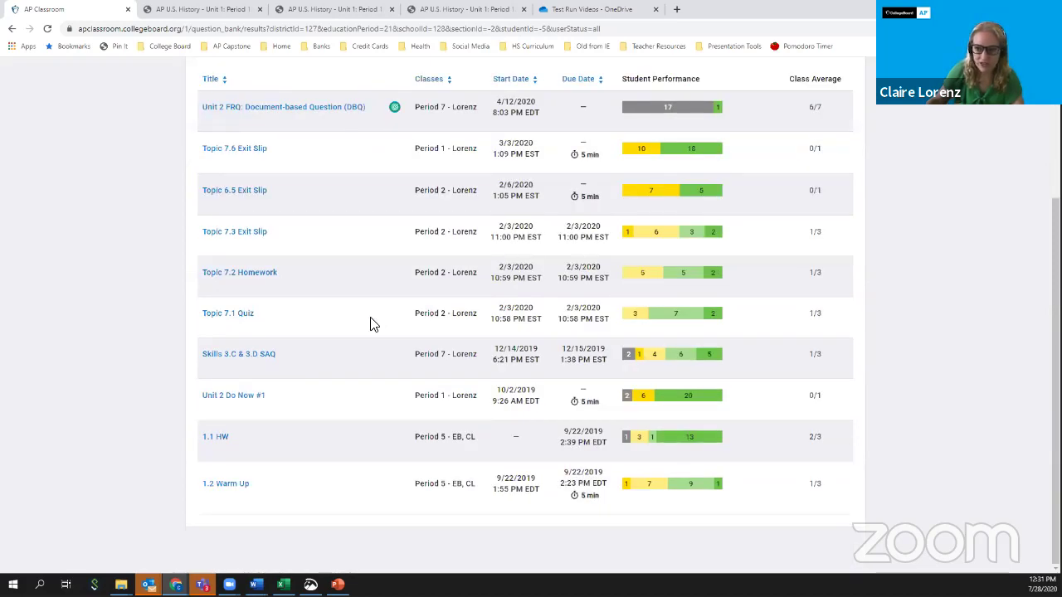
{"action": "scroll", "coordinate": [373, 324], "scroll_direction": "up", "scroll_amount": 2}
{"action": "left_click", "coordinate": [313, 193]}
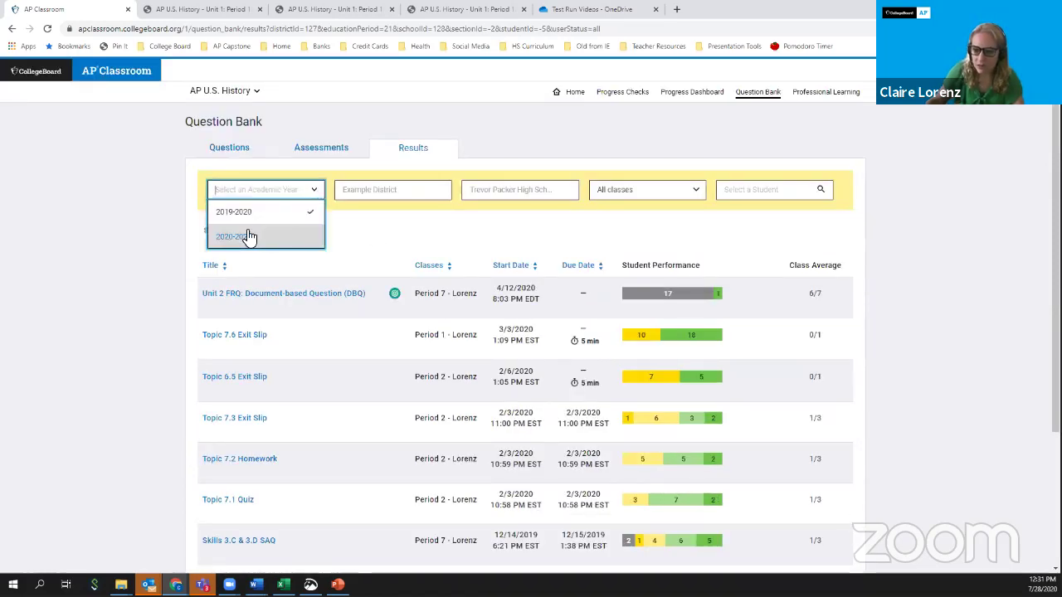
{"action": "left_click", "coordinate": [249, 239]}
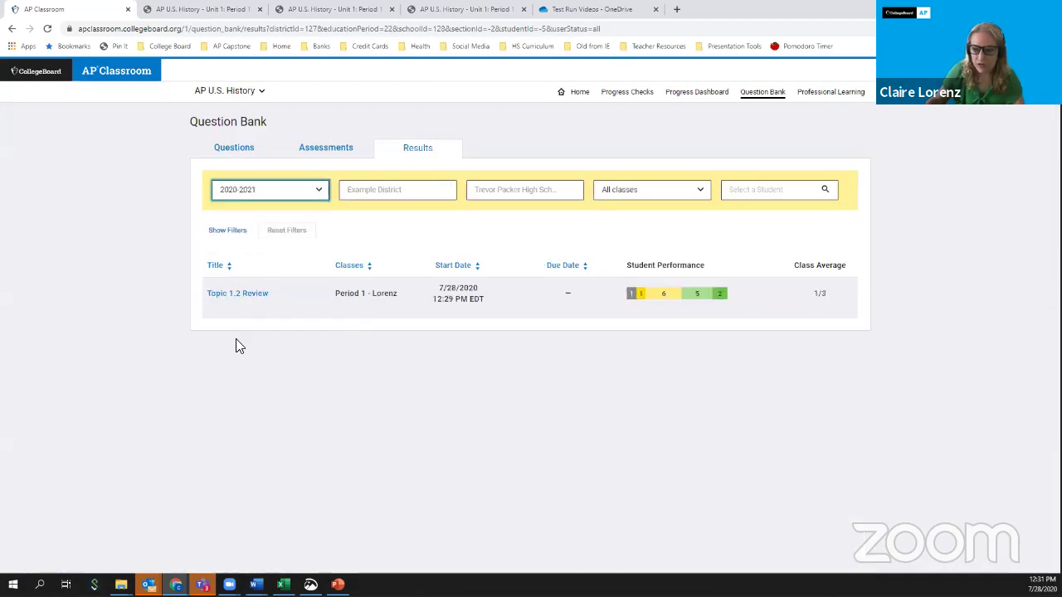
View the student performance breakdown by score range for Topic 1.2 Review and close it.
{"action": "left_click", "coordinate": [691, 294]}
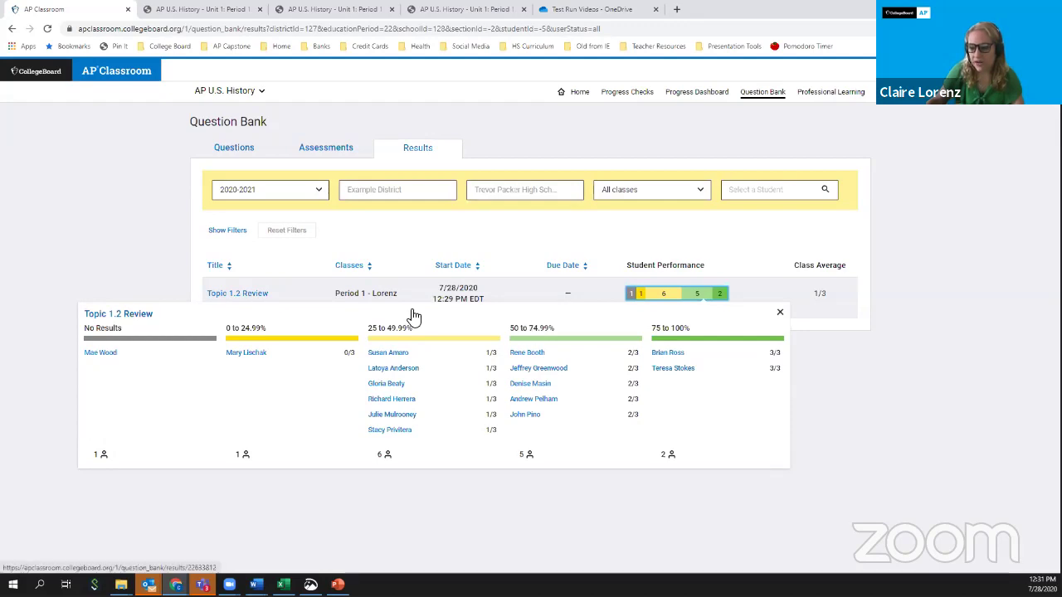
{"action": "left_click", "coordinate": [271, 321]}
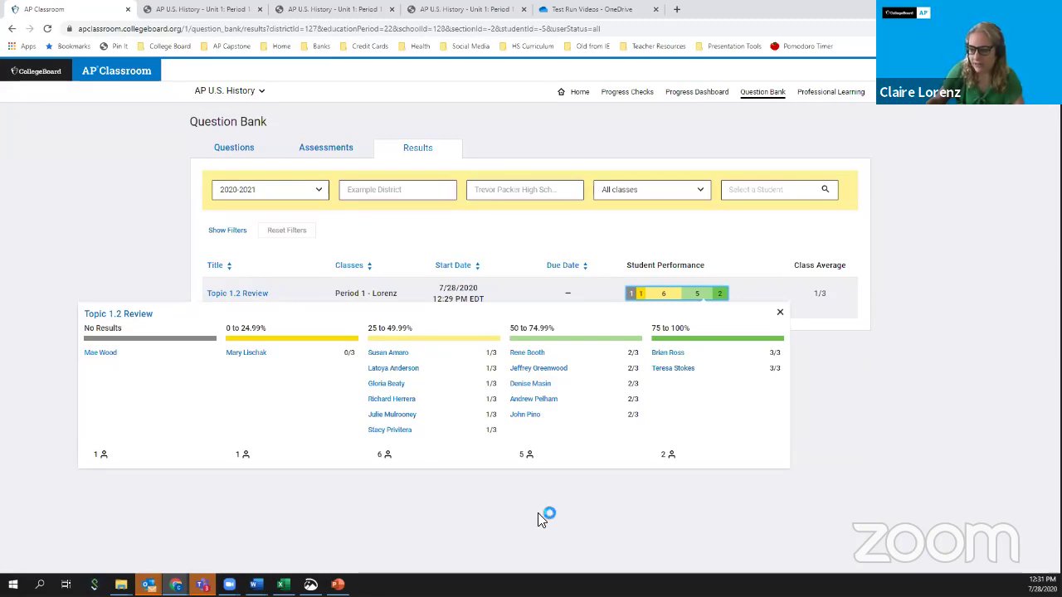
{"action": "left_click", "coordinate": [274, 317]}
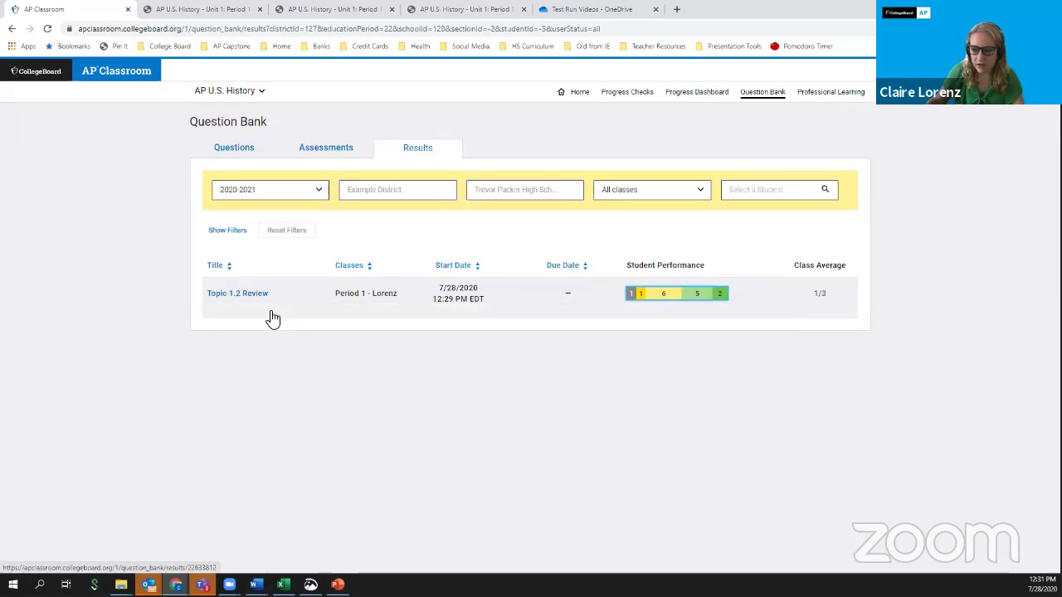
Open the Topic 1.2 Review results by question and examine the answer distribution for Q1 Factors supporting Native American commerce.
{"action": "left_click", "coordinate": [254, 295]}
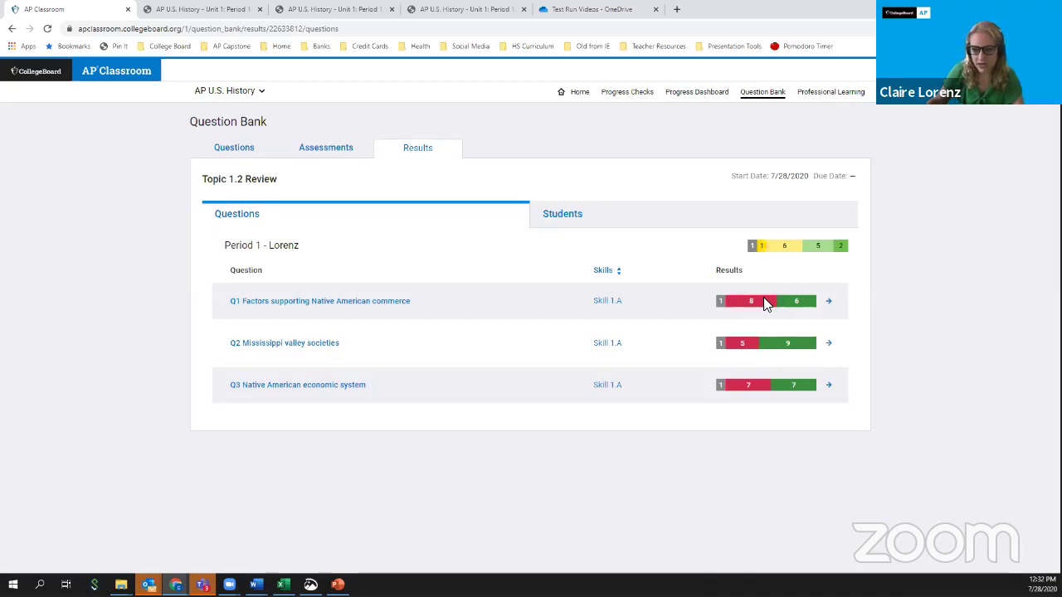
{"action": "left_click", "coordinate": [363, 304]}
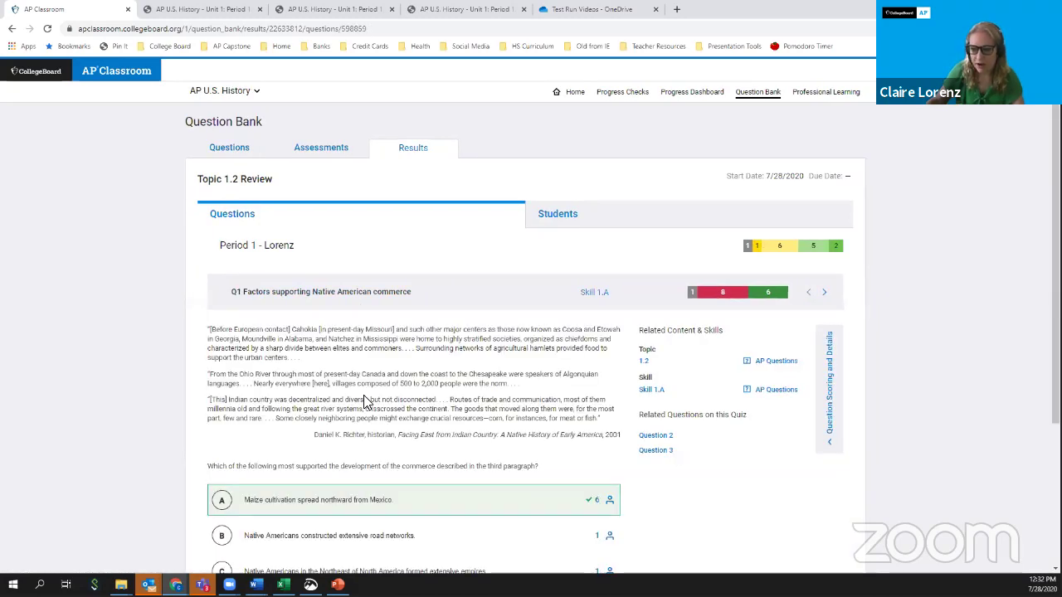
{"action": "scroll", "coordinate": [367, 403], "scroll_direction": "down", "scroll_amount": 2}
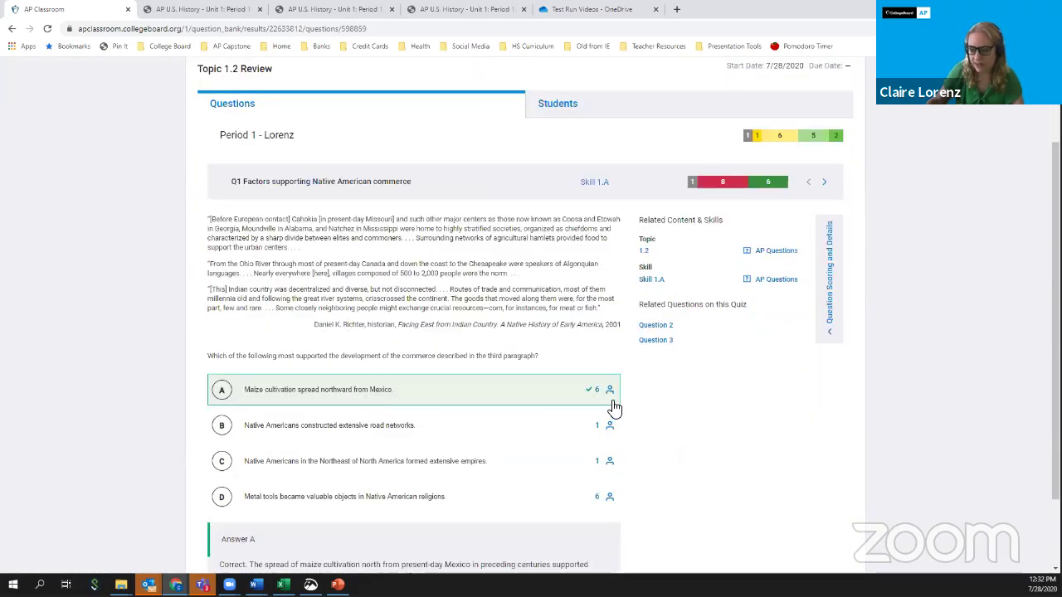
{"action": "scroll", "coordinate": [614, 407], "scroll_direction": "down", "scroll_amount": 1}
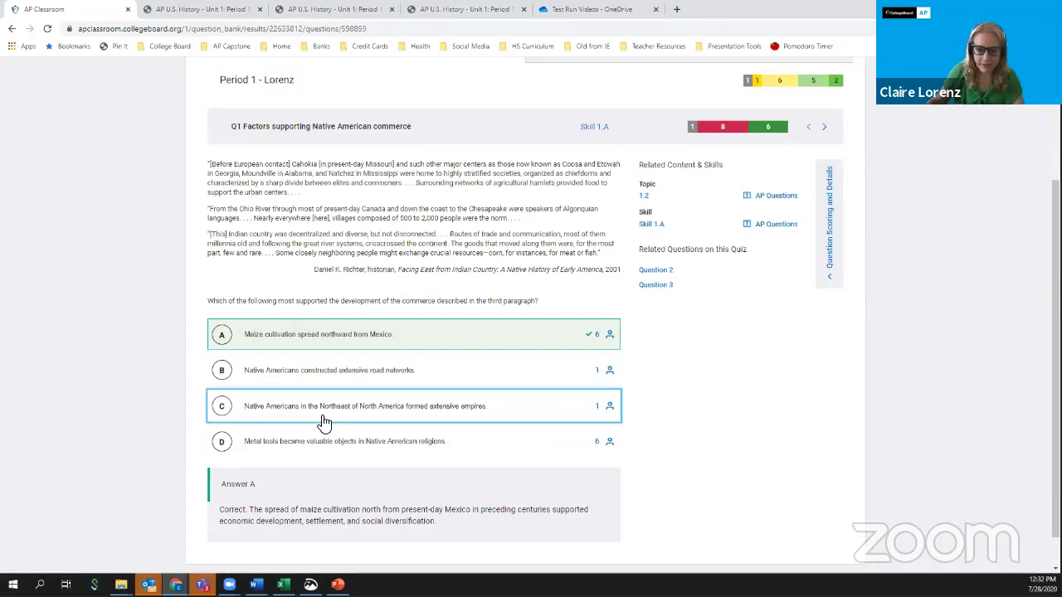
Check which students chose answers B, C and D on Q1 and read the rationale for each incorrect answer.
{"action": "left_click", "coordinate": [604, 380]}
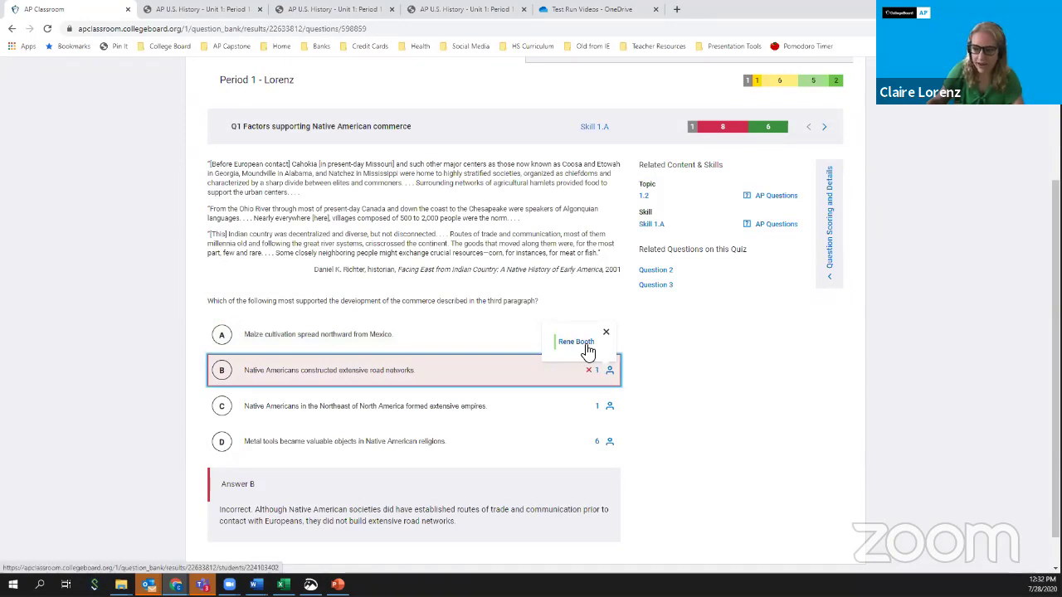
{"action": "left_click", "coordinate": [609, 411]}
{"action": "left_click", "coordinate": [609, 409]}
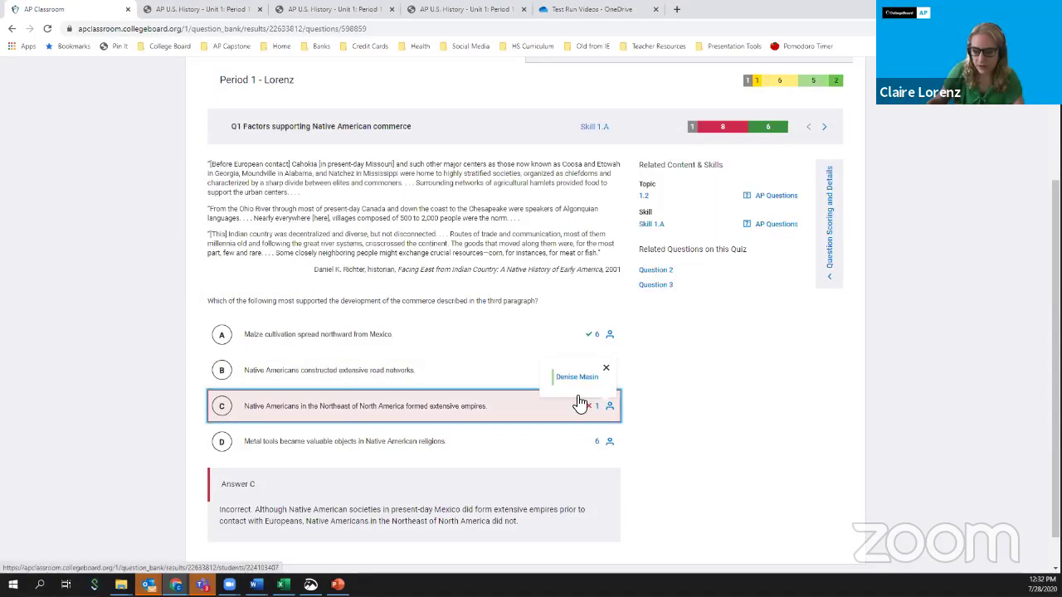
{"action": "left_click", "coordinate": [609, 446]}
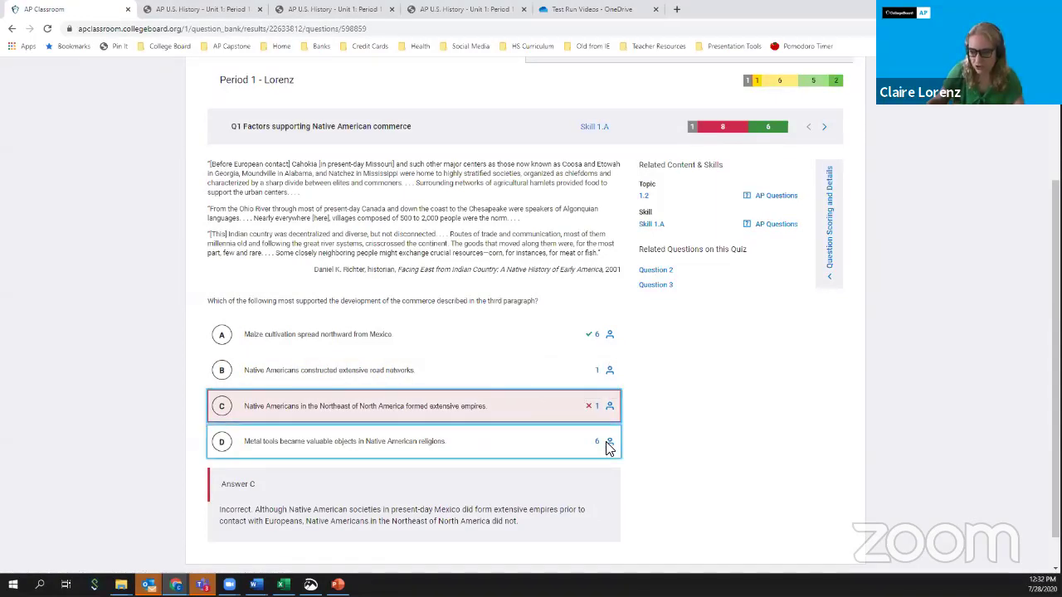
{"action": "left_click", "coordinate": [609, 446]}
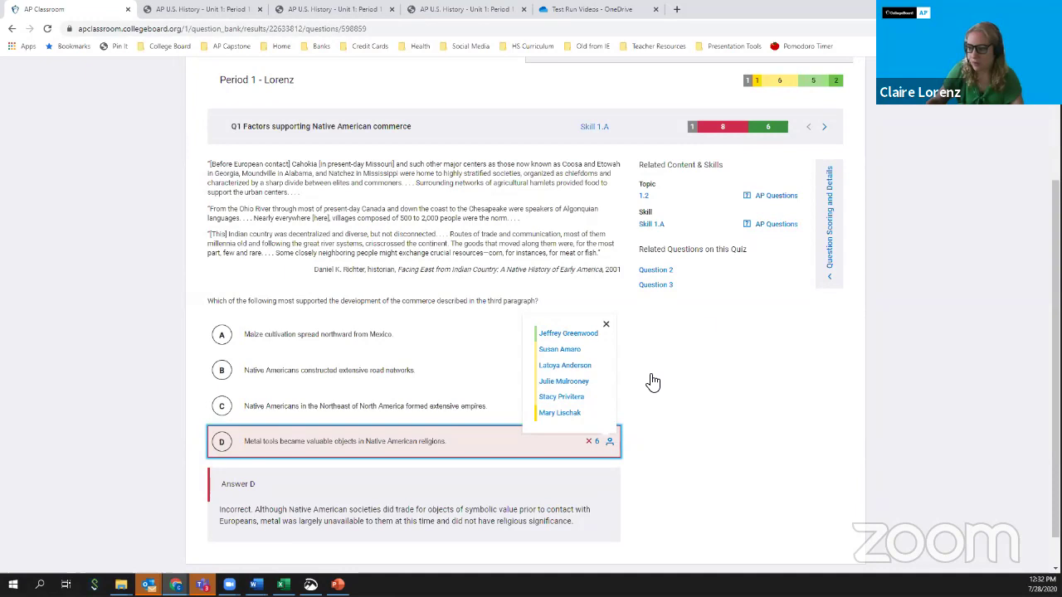
{"action": "left_click", "coordinate": [644, 203]}
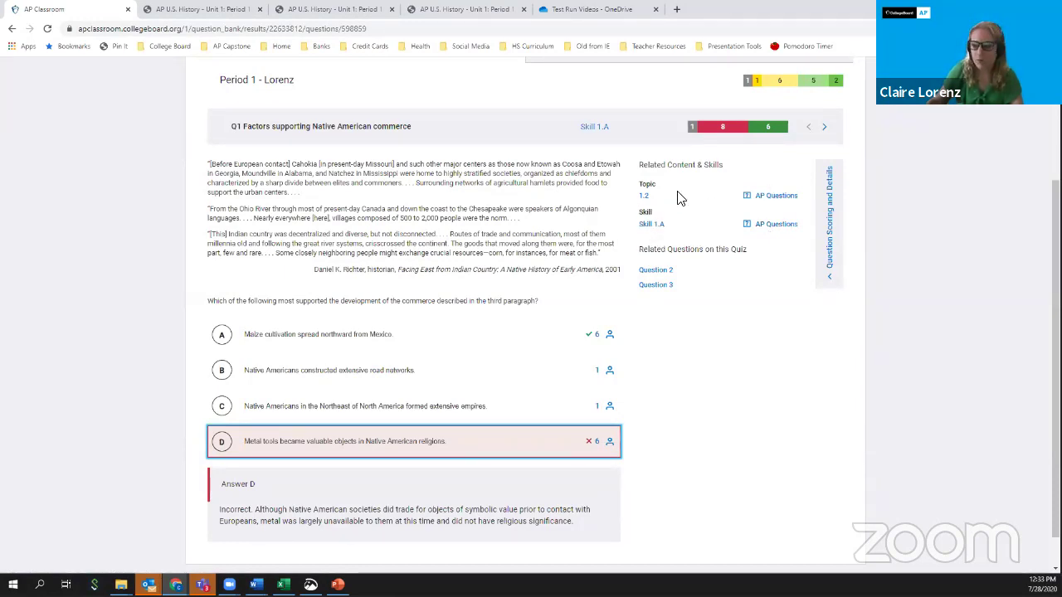
Switch the Topic 1.2 Review results to the by-student view and examine each student's answers and points earned.
{"action": "scroll", "coordinate": [561, 343], "scroll_direction": "up", "scroll_amount": 2}
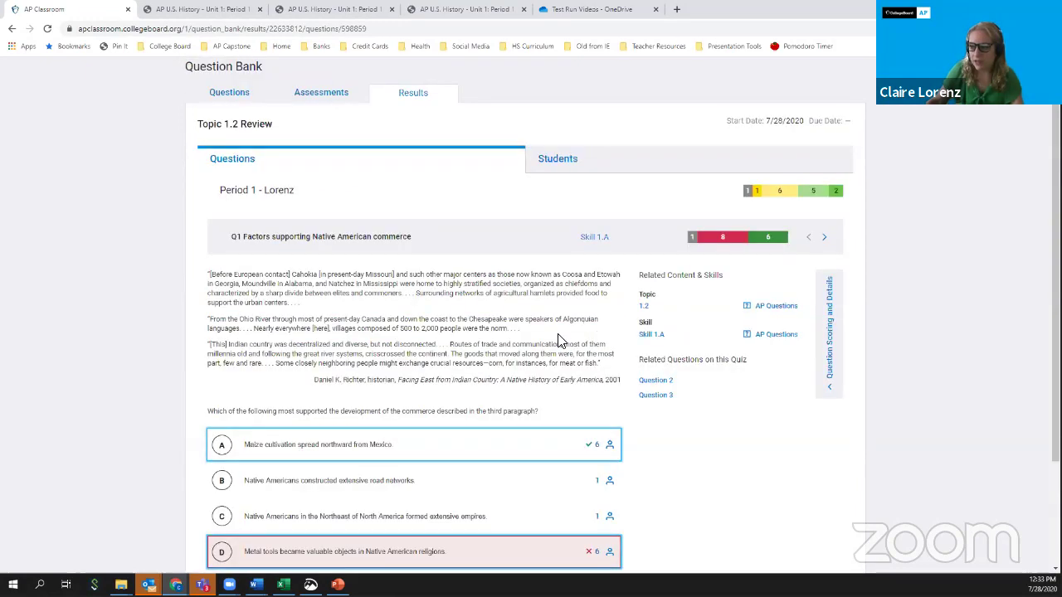
{"action": "left_click", "coordinate": [559, 159]}
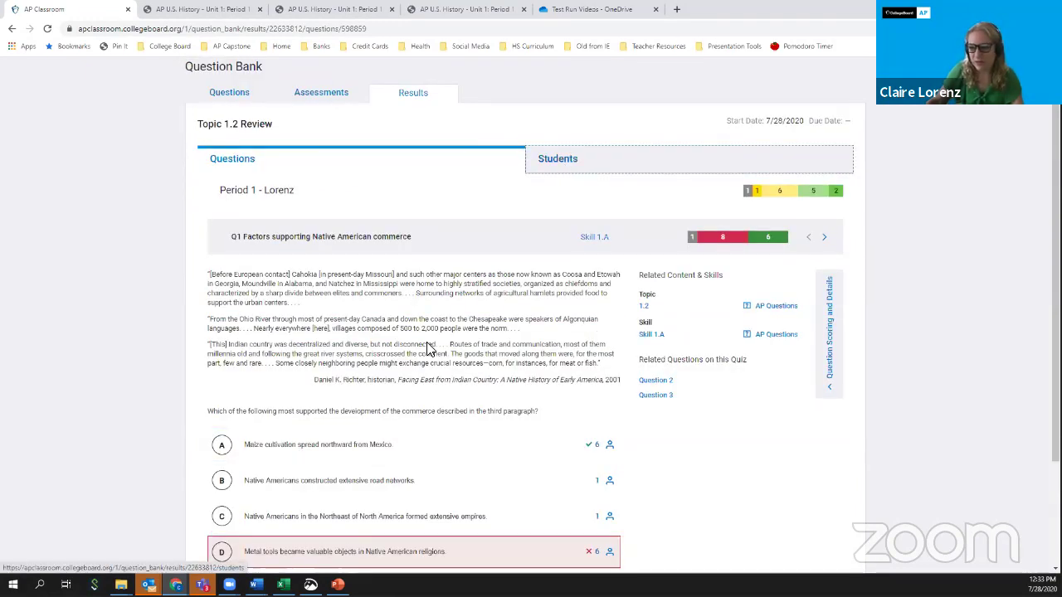
{"action": "scroll", "coordinate": [428, 373], "scroll_direction": "down", "scroll_amount": 1}
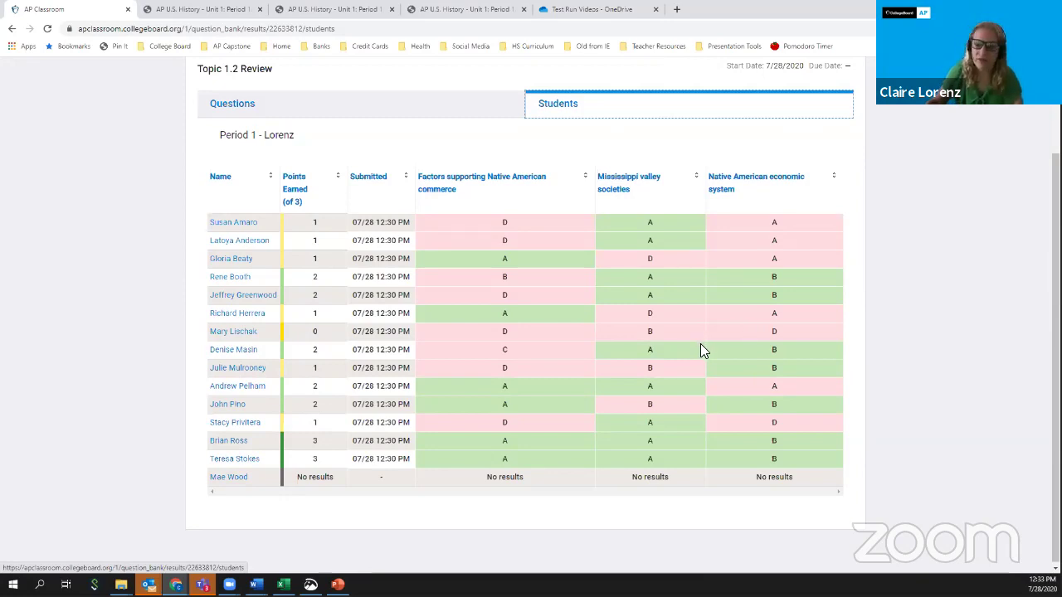
Check which students chose answer A on Q3 Native American economic system, and return to the overall results list.
{"action": "left_click", "coordinate": [363, 95]}
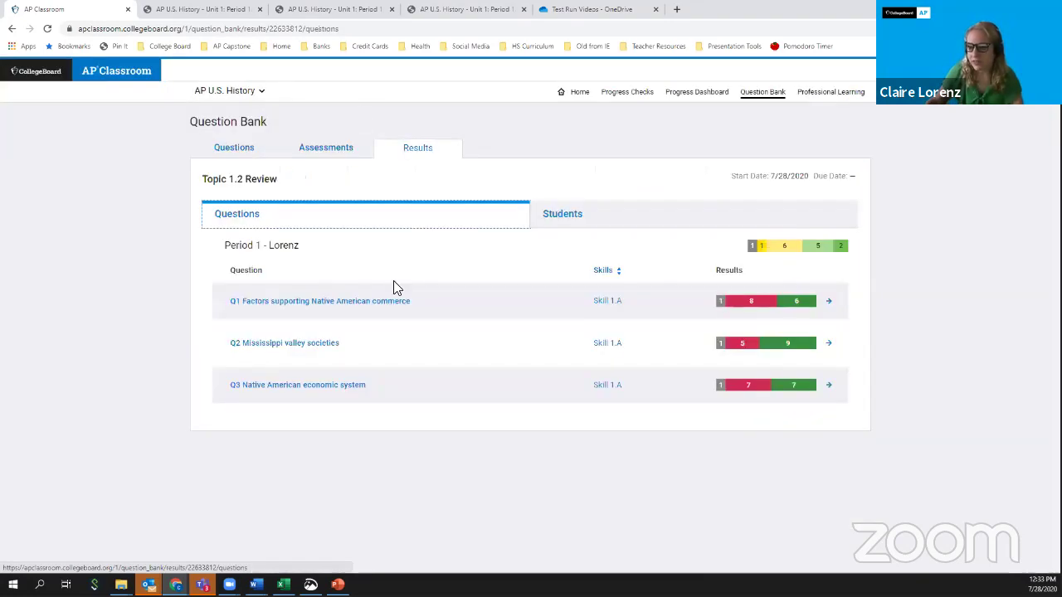
{"action": "left_click", "coordinate": [287, 385]}
{"action": "scroll", "coordinate": [573, 418], "scroll_direction": "down", "scroll_amount": 3}
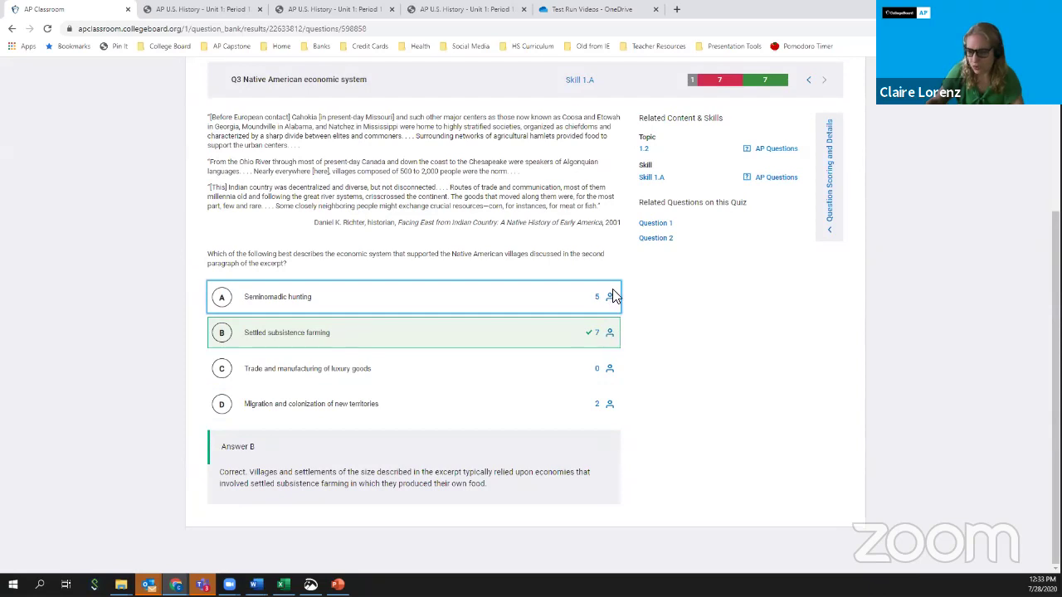
{"action": "left_click", "coordinate": [610, 298]}
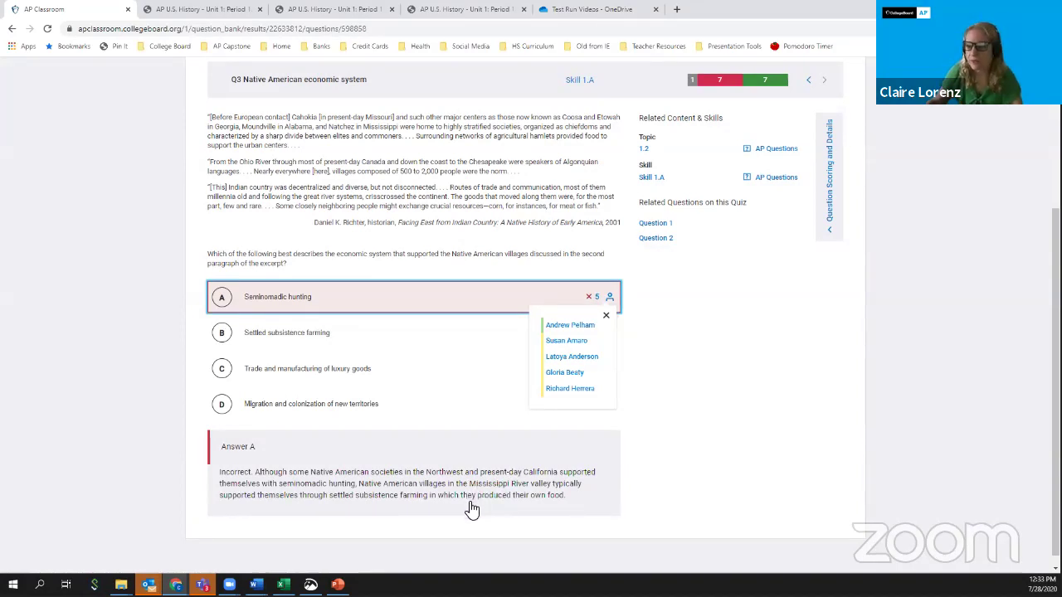
{"action": "scroll", "coordinate": [473, 498], "scroll_direction": "up", "scroll_amount": 2}
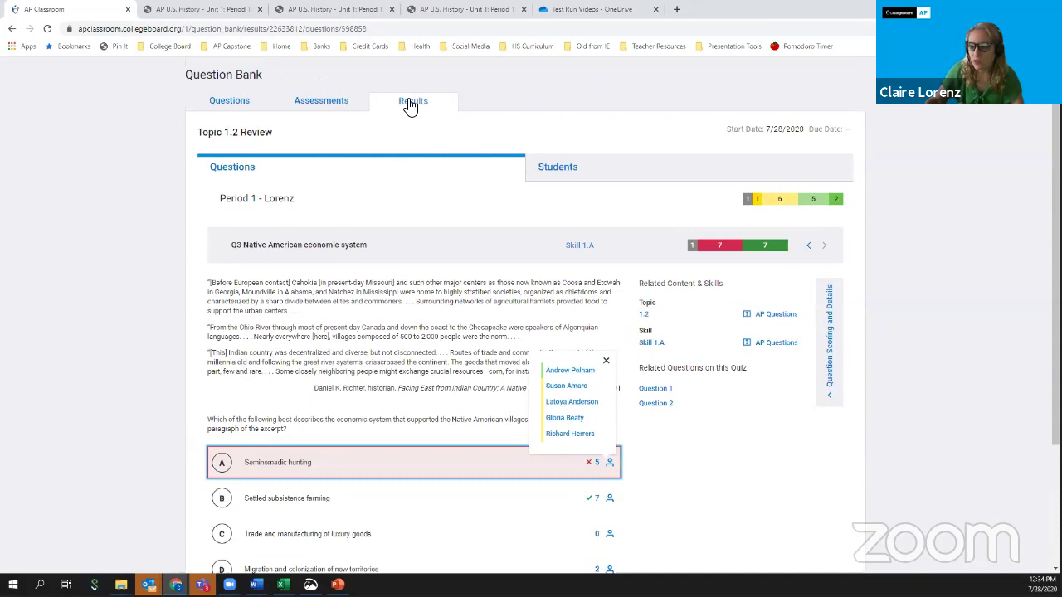
{"action": "left_click", "coordinate": [410, 106]}
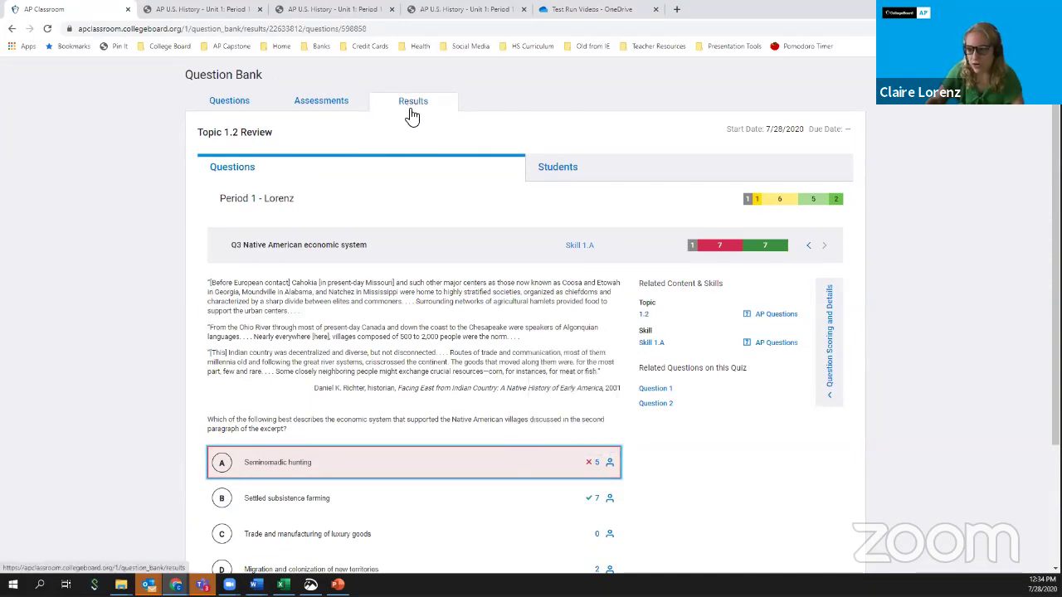